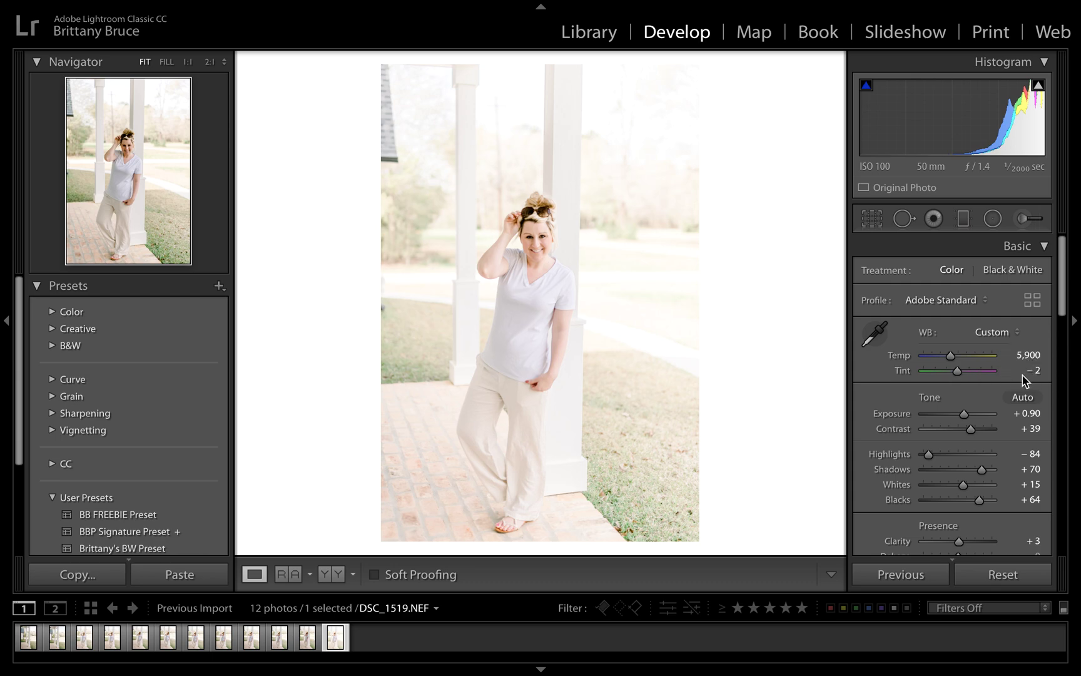
Step: Reset all of the photo's develop adjustments and apply the BBP Signature Preset
click(1002, 579)
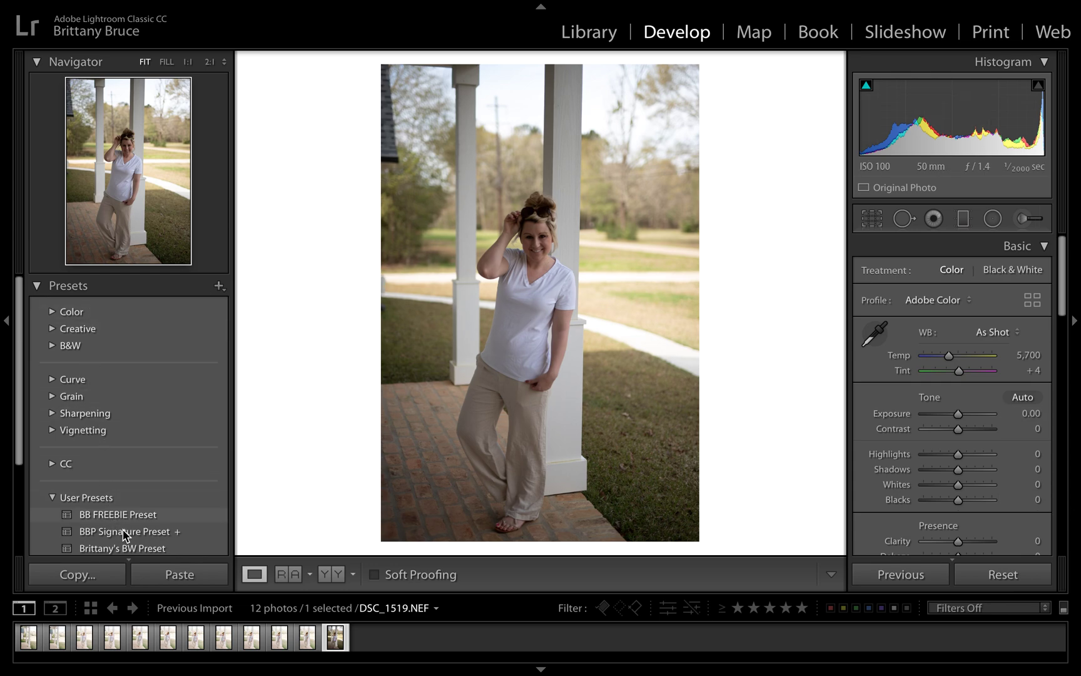
click(156, 537)
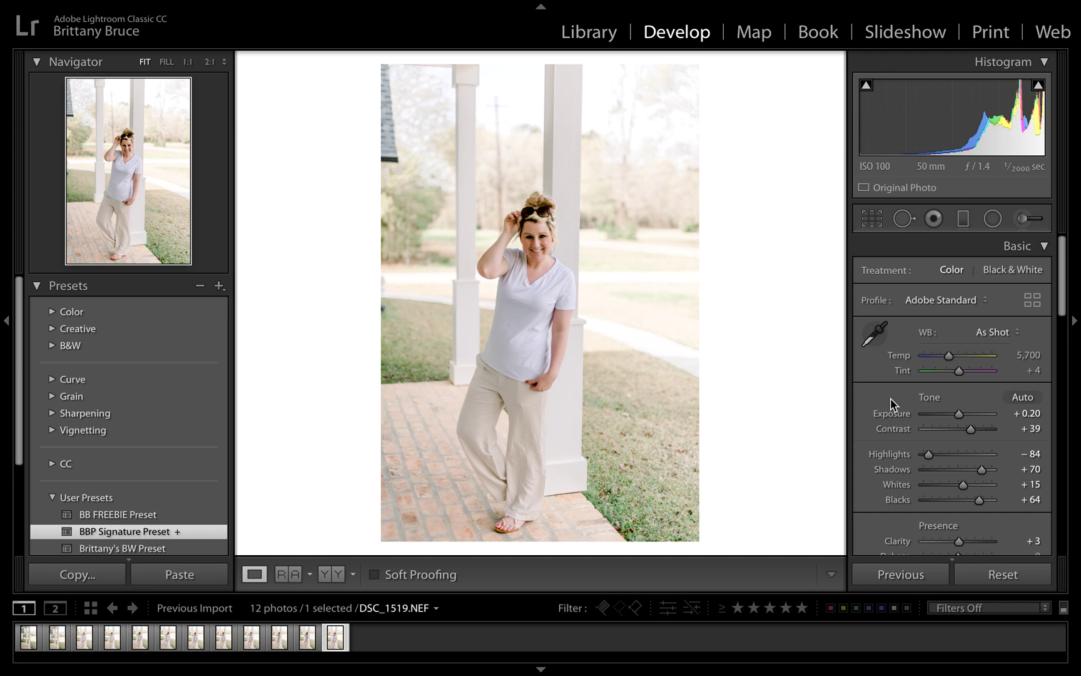
Step: Raise the photo's exposure to +0.90
click(1027, 412)
key(Up)
key(Up)
key(Up)
key(Up)
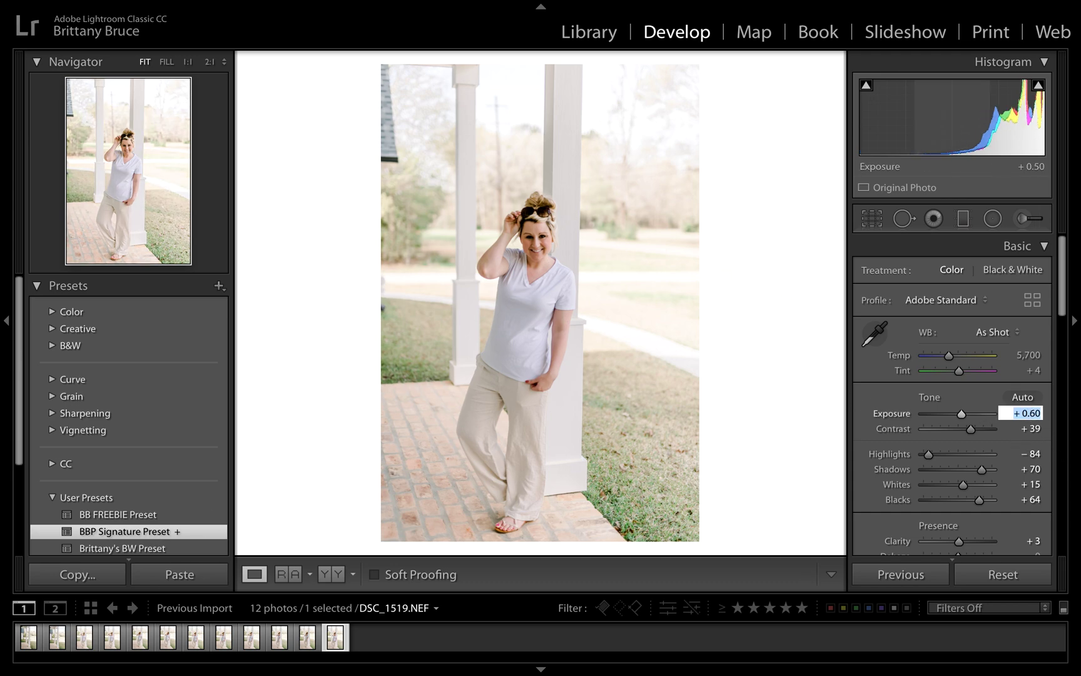
key(Up)
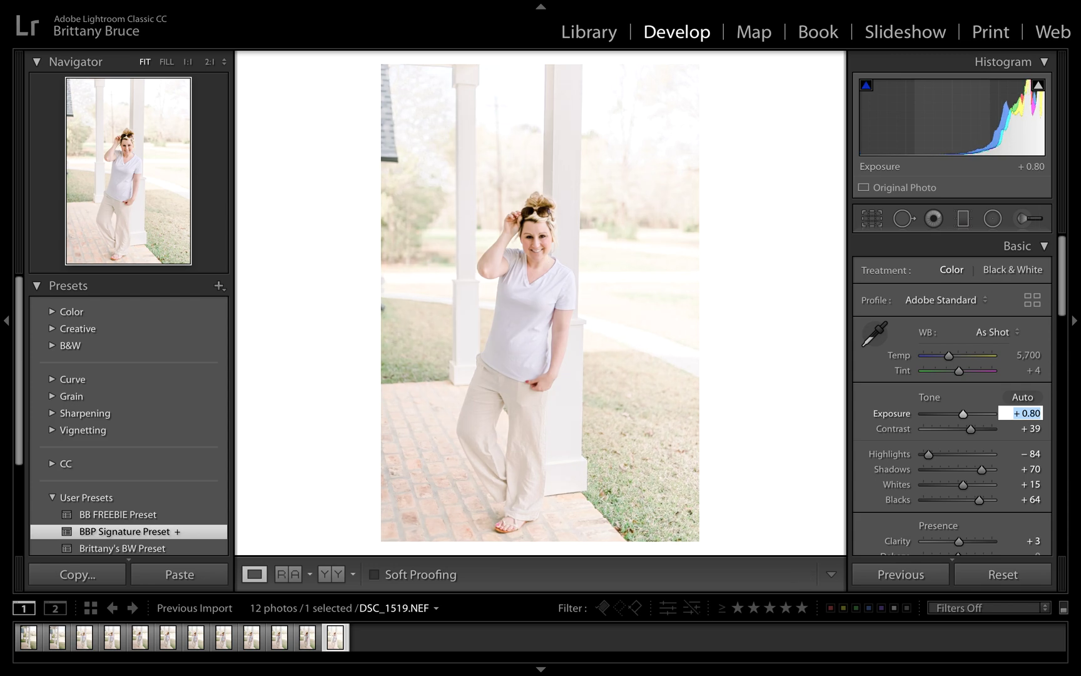
key(Up)
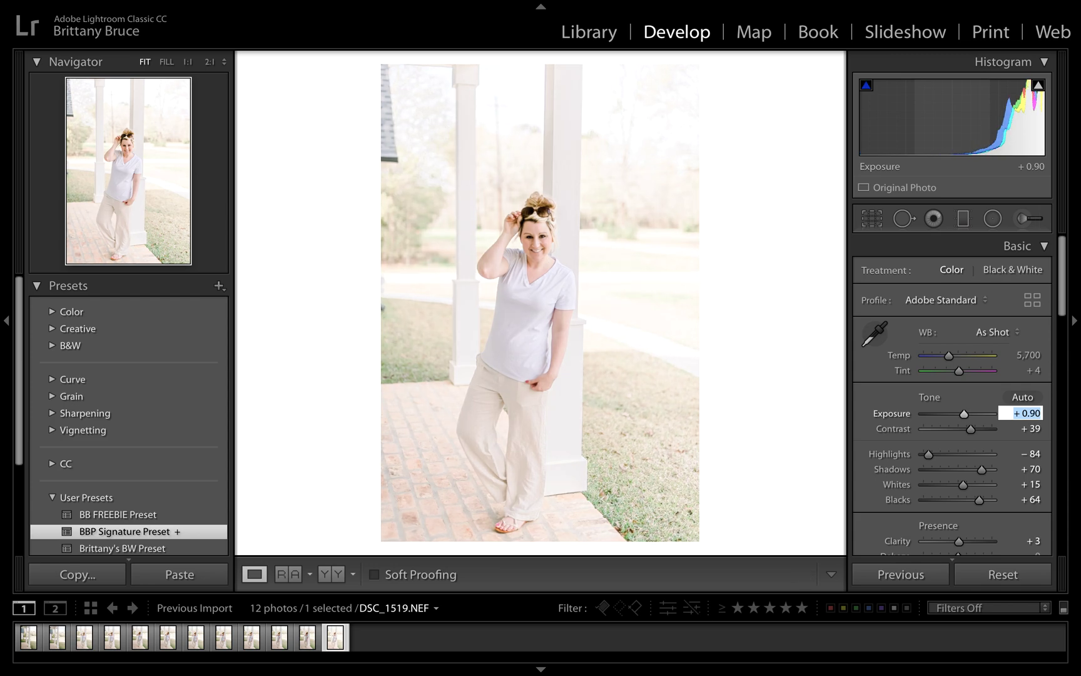
Step: Adjust the white balance to a temperature of 5,900 and a tint of −2
click(1034, 370)
key(Down)
key(Down)
key(Down)
key(Down)
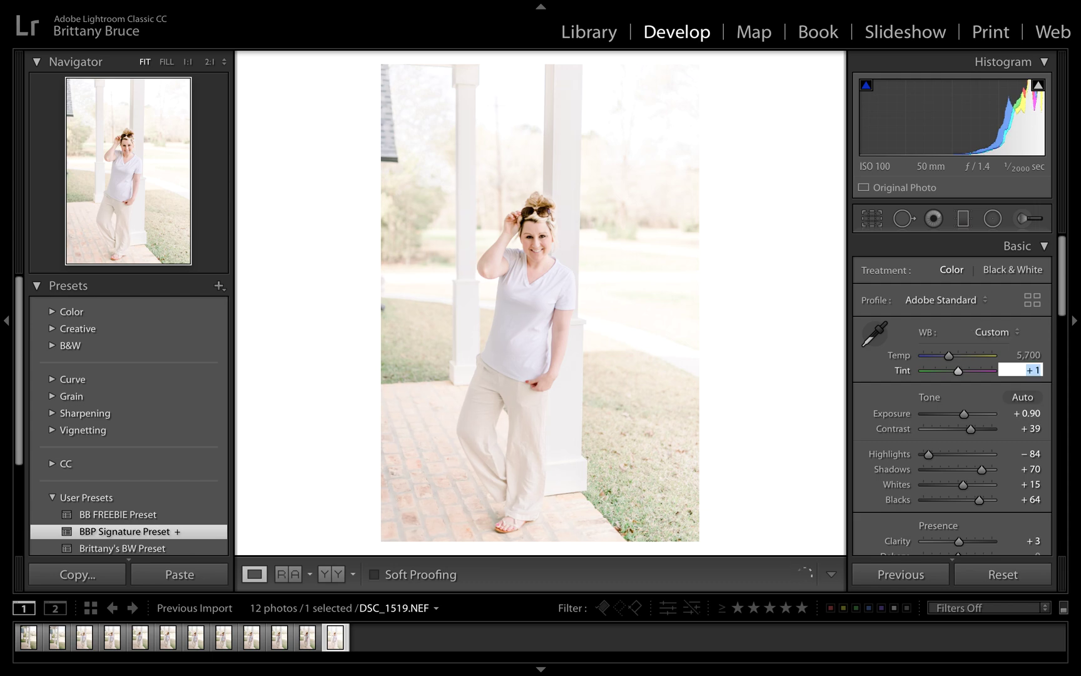
key(Down)
key(Down)
key(Return)
click(1030, 355)
key(Up)
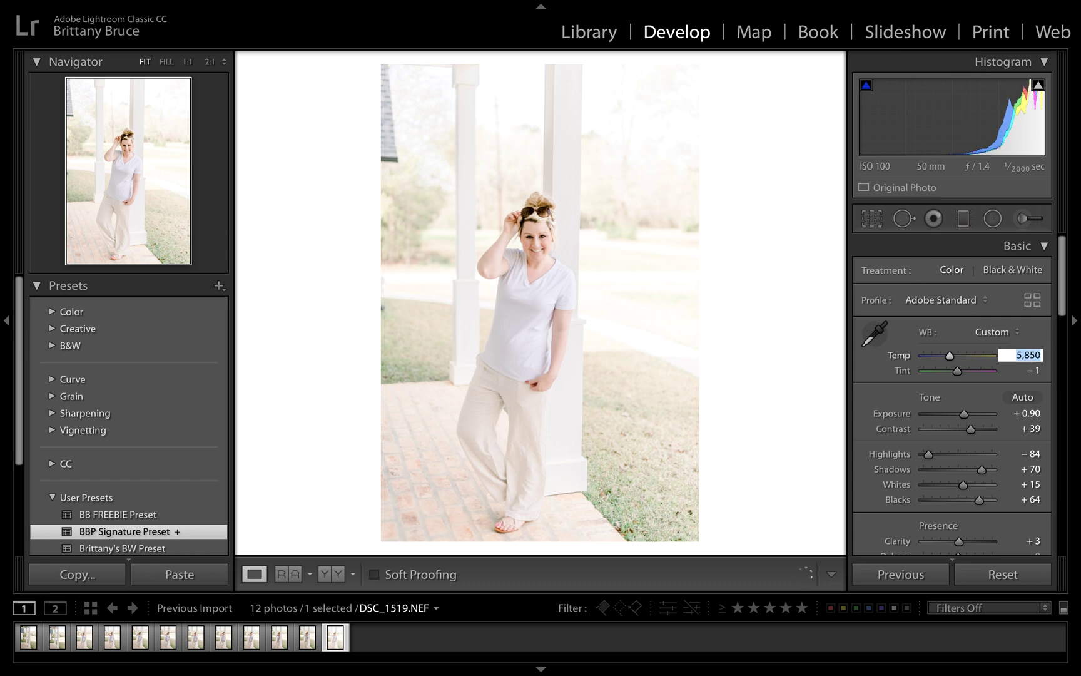
click(1029, 370)
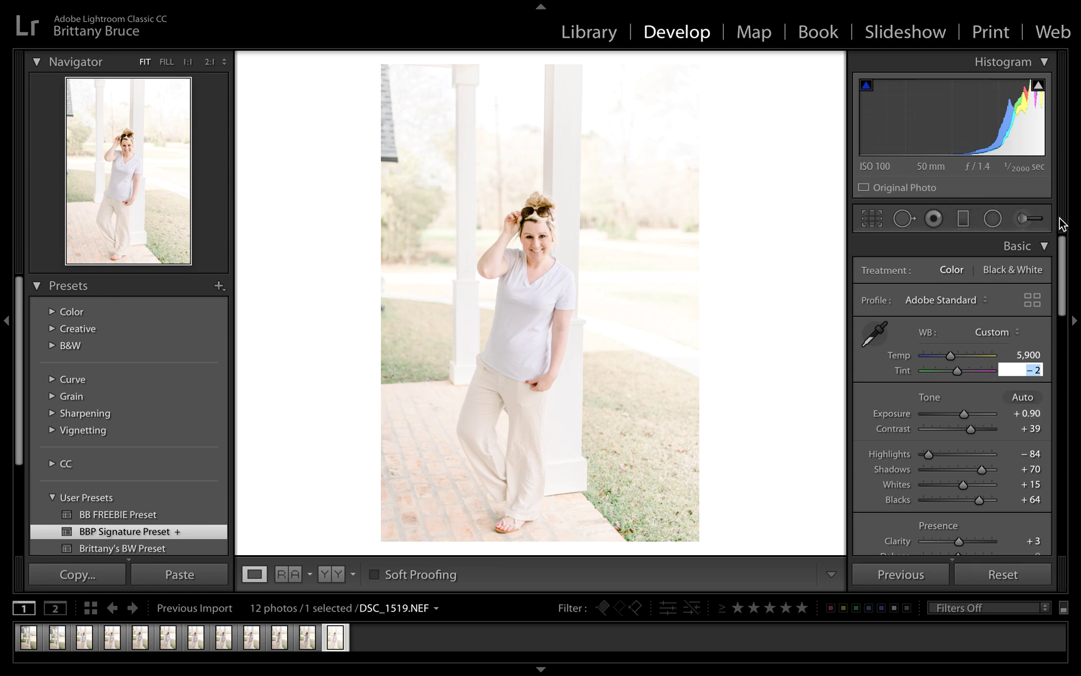
Step: Crop the photo tighter around the woman at the original aspect ratio, cutting off the roof corner and keeping her feet in frame
click(871, 220)
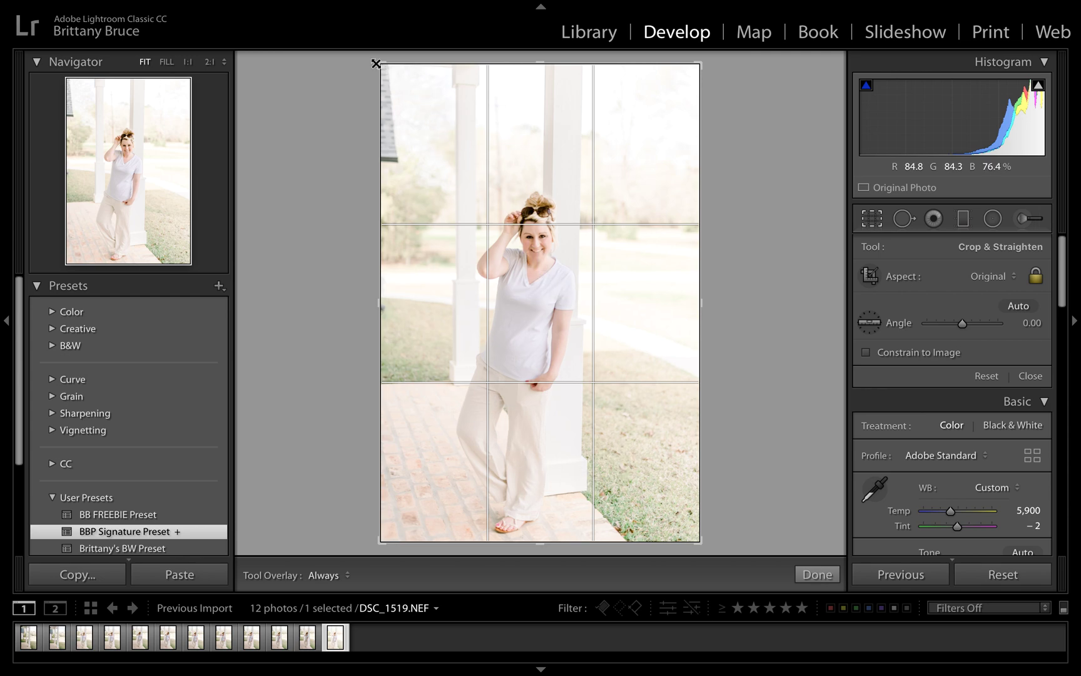
drag(381, 63, 387, 75)
mouse_move(690, 77)
mouse_down()
mouse_move(671, 78)
mouse_move(678, 72)
mouse_up()
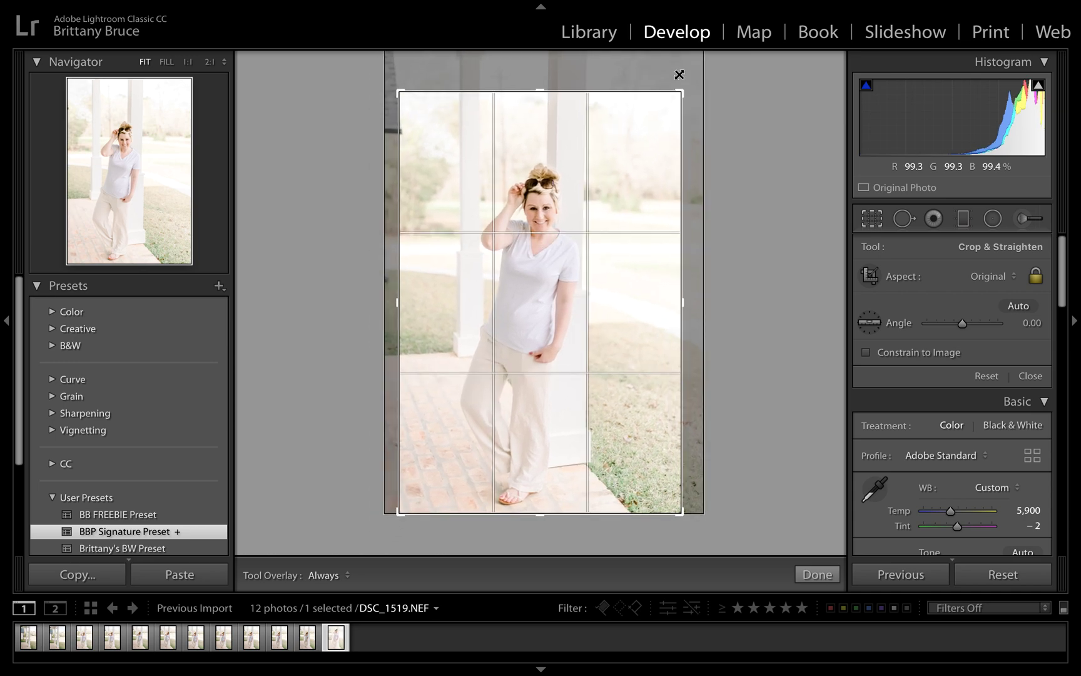
drag(612, 140, 616, 137)
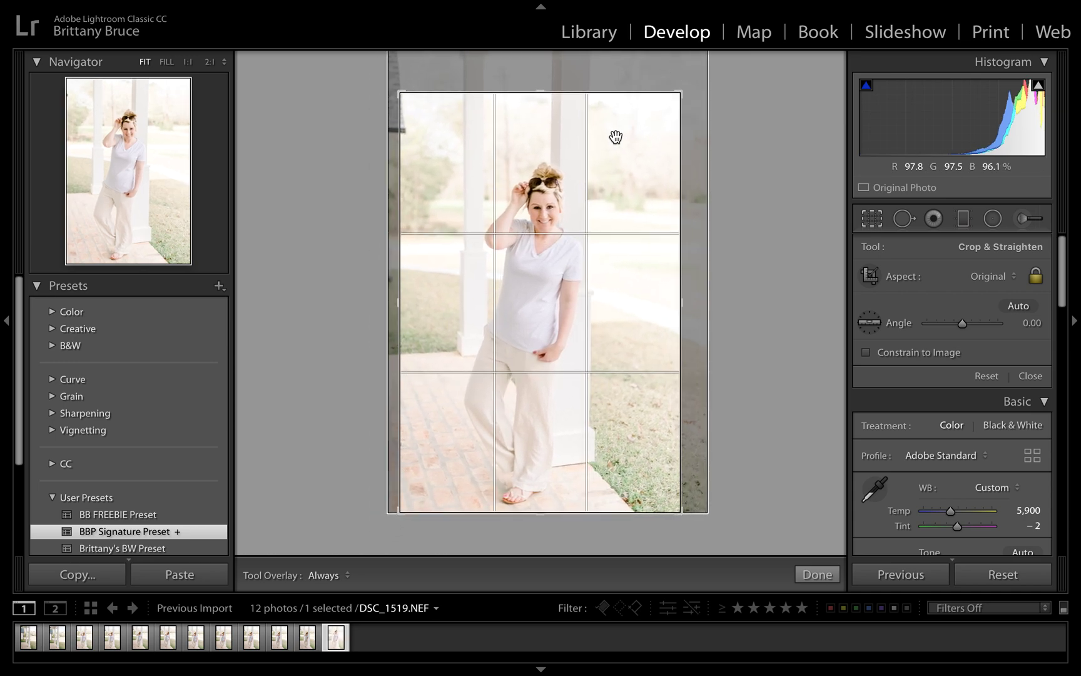
drag(405, 96, 405, 97)
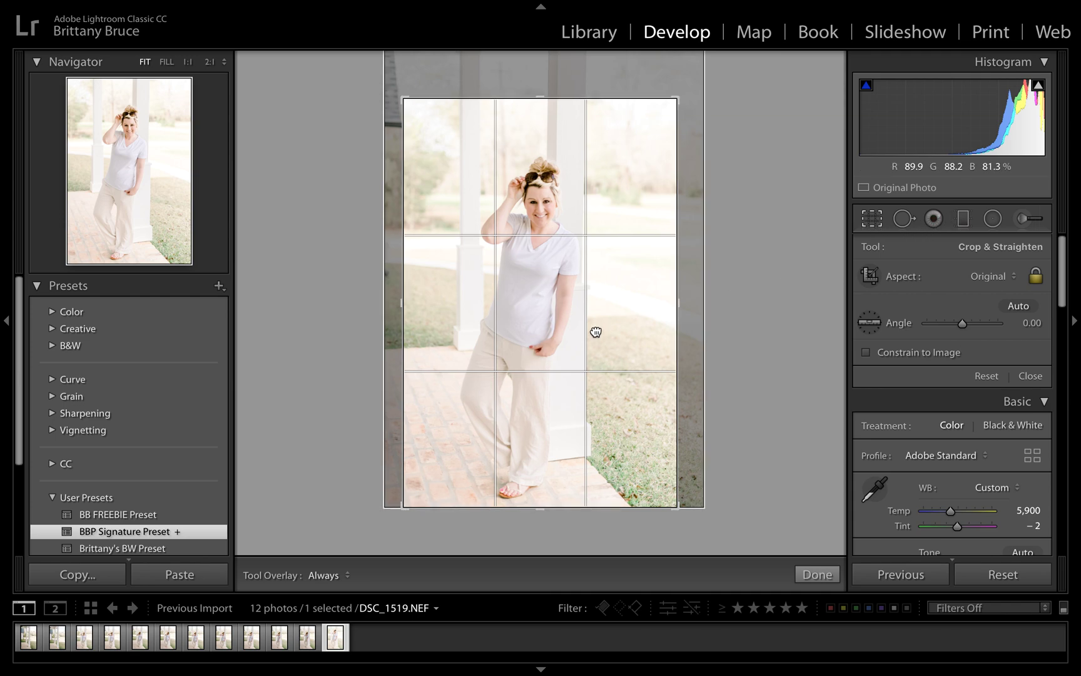
drag(595, 304, 600, 343)
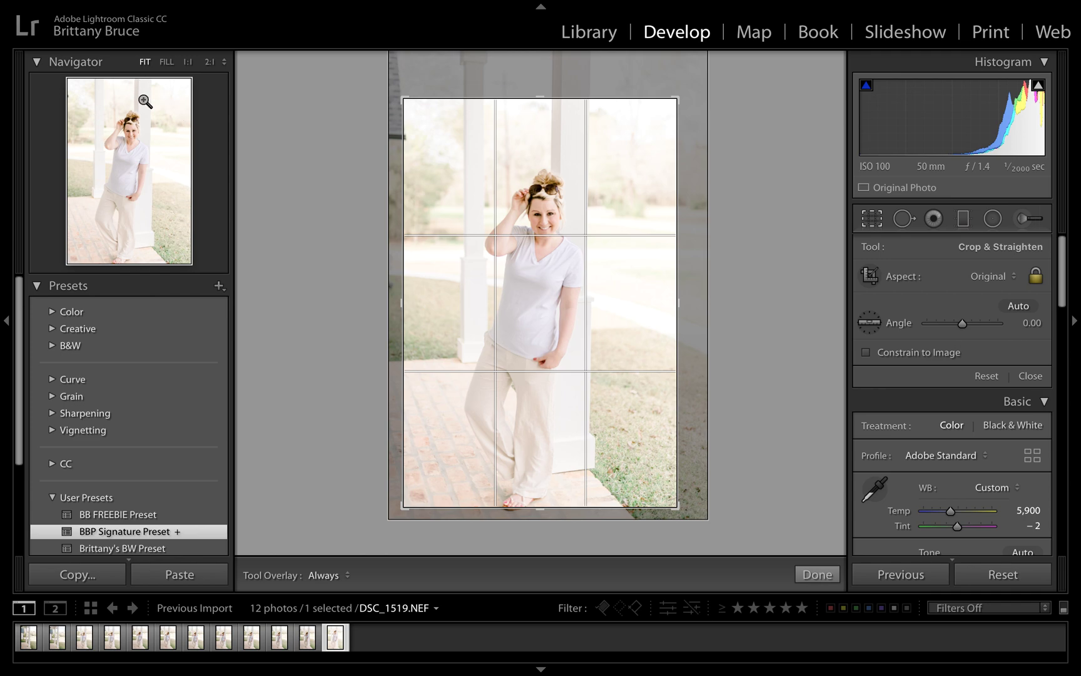
click(872, 219)
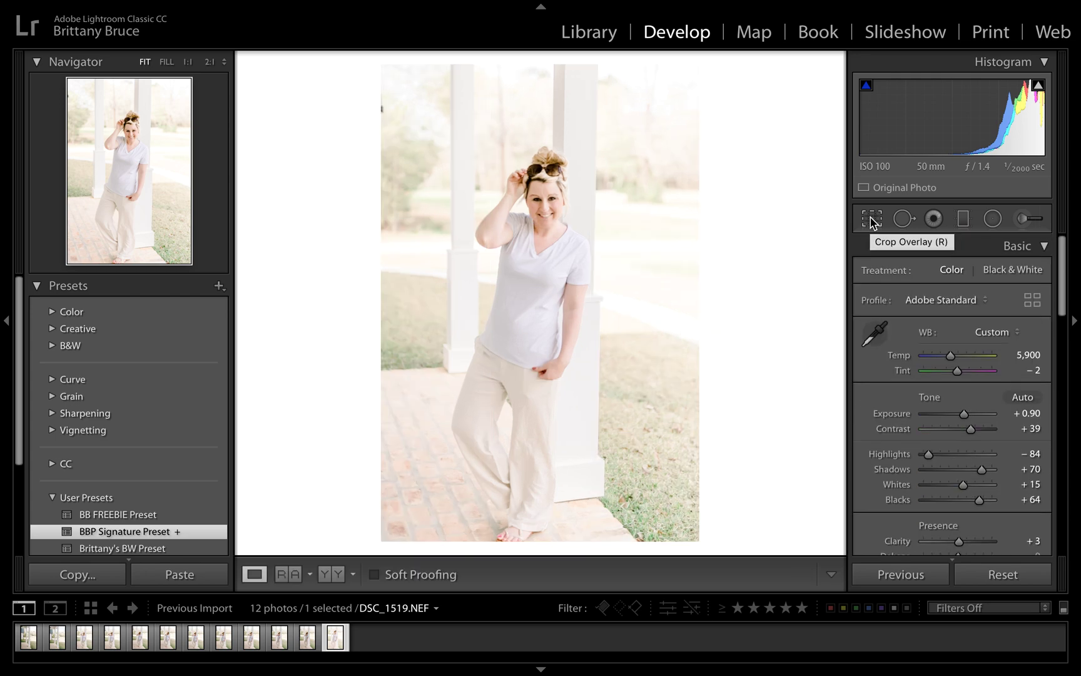
Step: Heal the dark spot at the photo's upper left edge with a size 76 brush, sampling from the white column
click(903, 219)
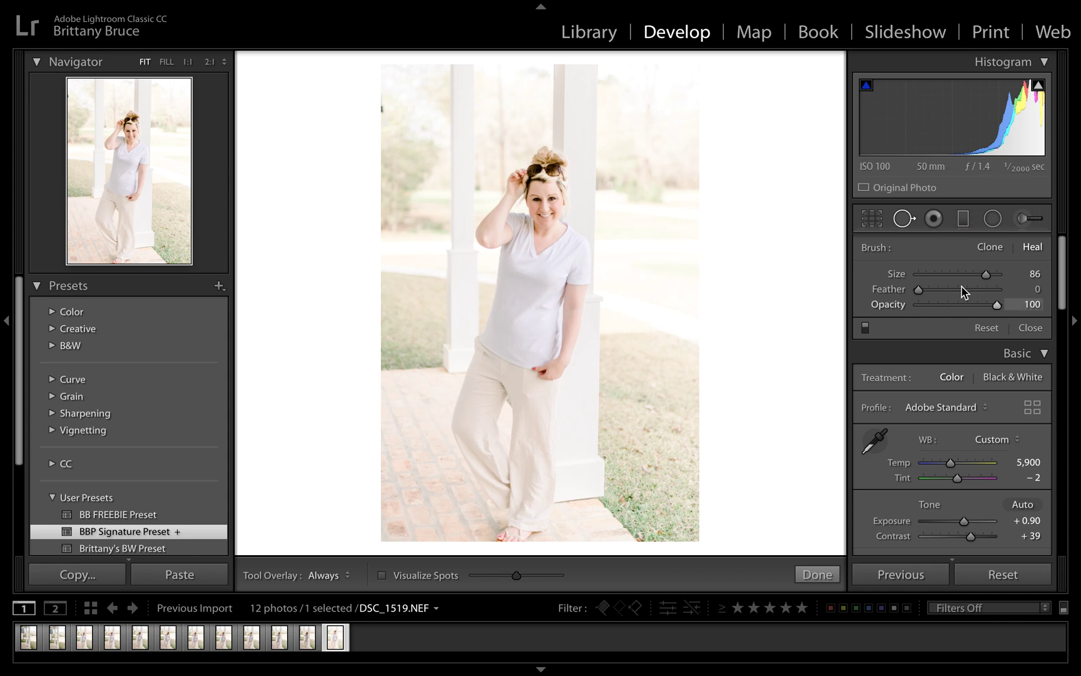
drag(987, 275, 979, 275)
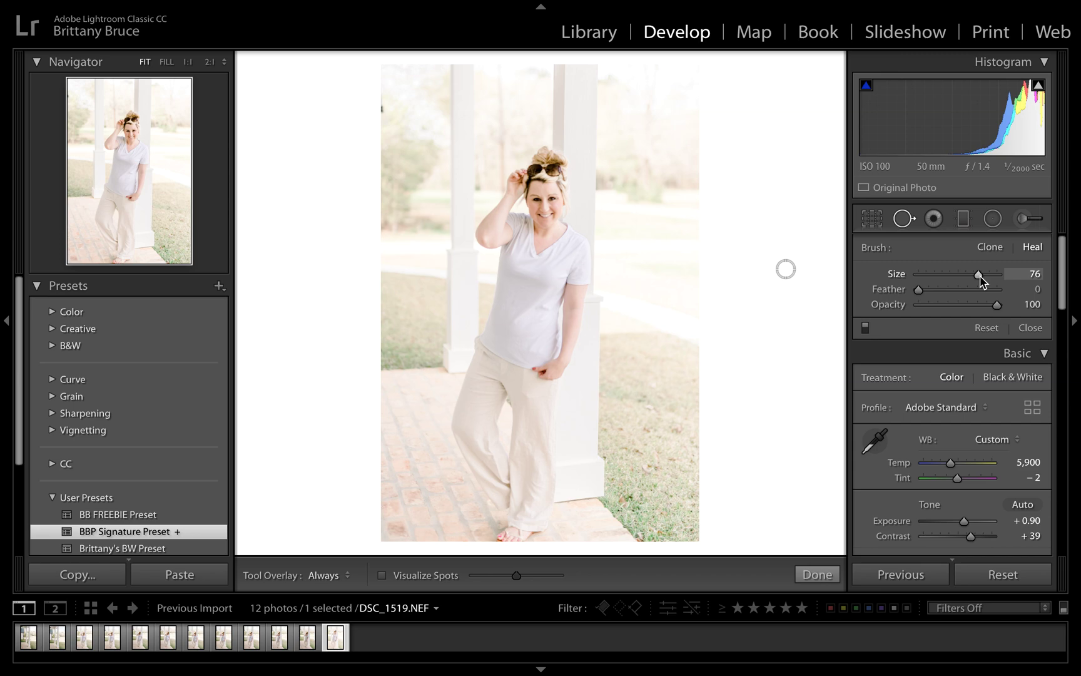
click(386, 108)
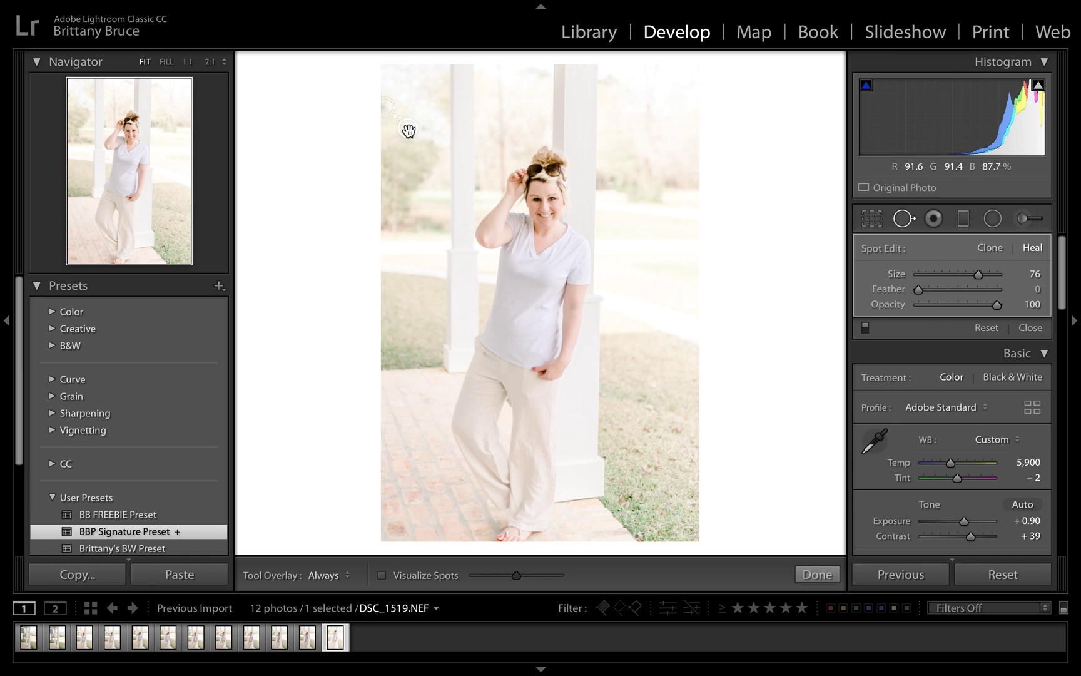
drag(410, 135, 466, 152)
click(903, 219)
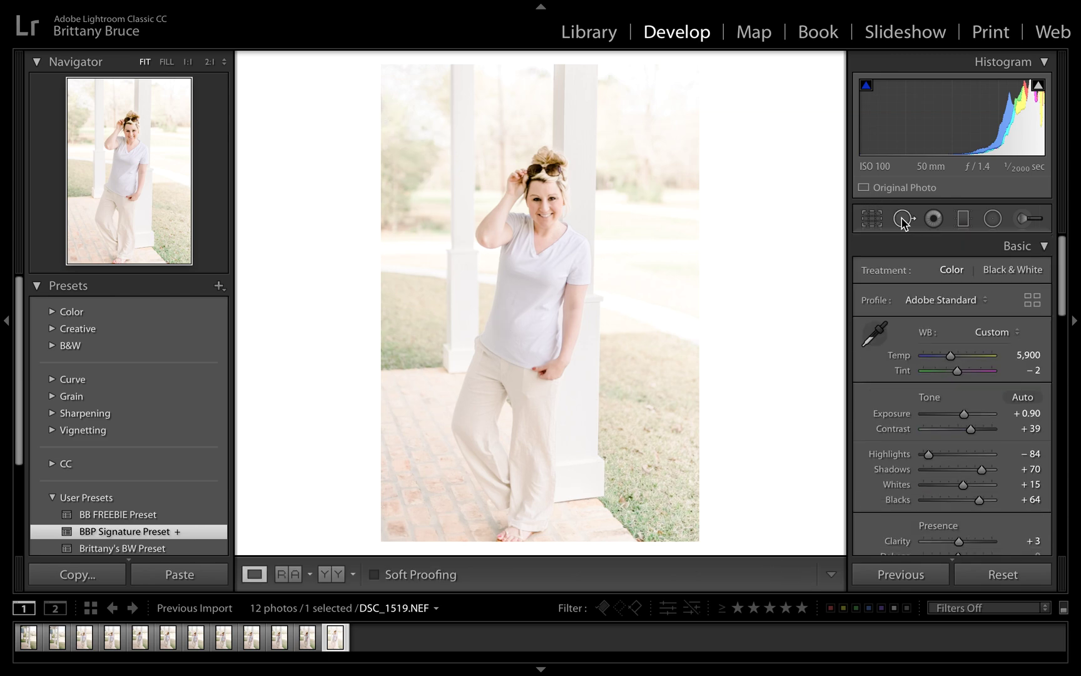
Step: Delete the healing spot at the photo's upper left edge
click(903, 219)
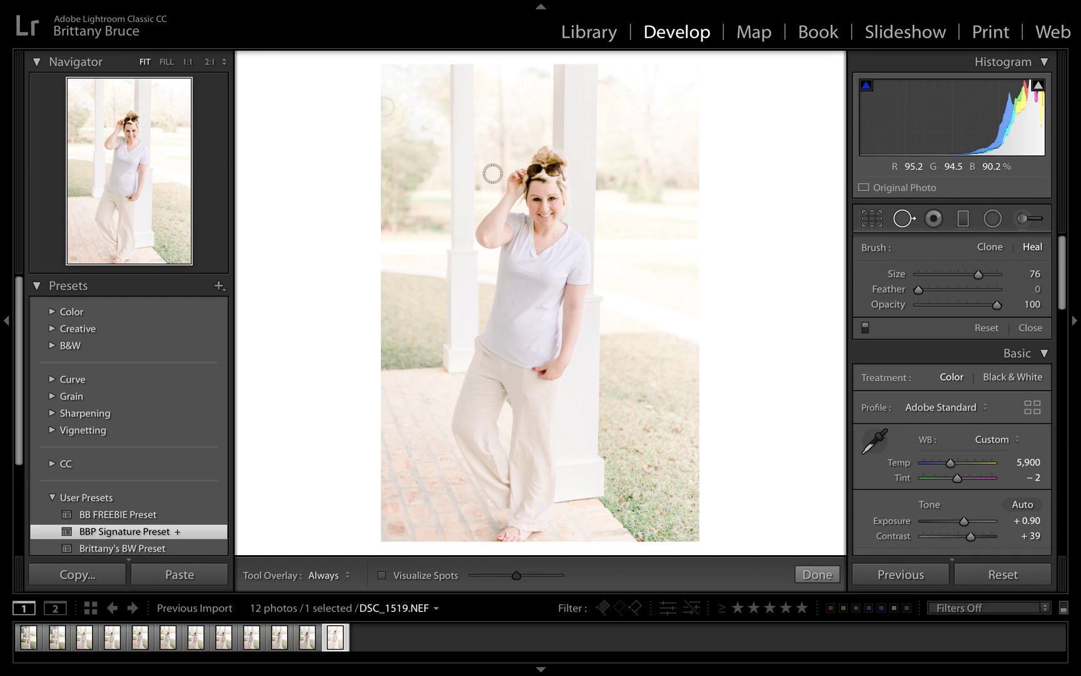
click(390, 111)
alt+click(391, 110)
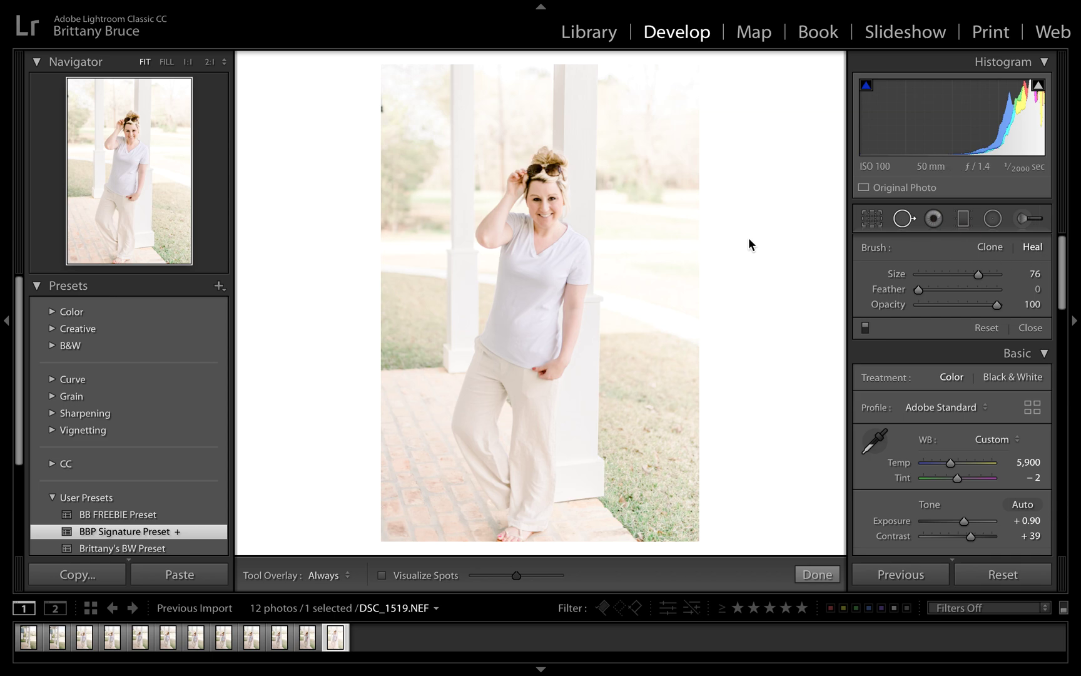
Step: Clone over the dark spot at the photo's upper left edge with a size 77 brush
click(990, 248)
scroll(456, 195, up, 1)
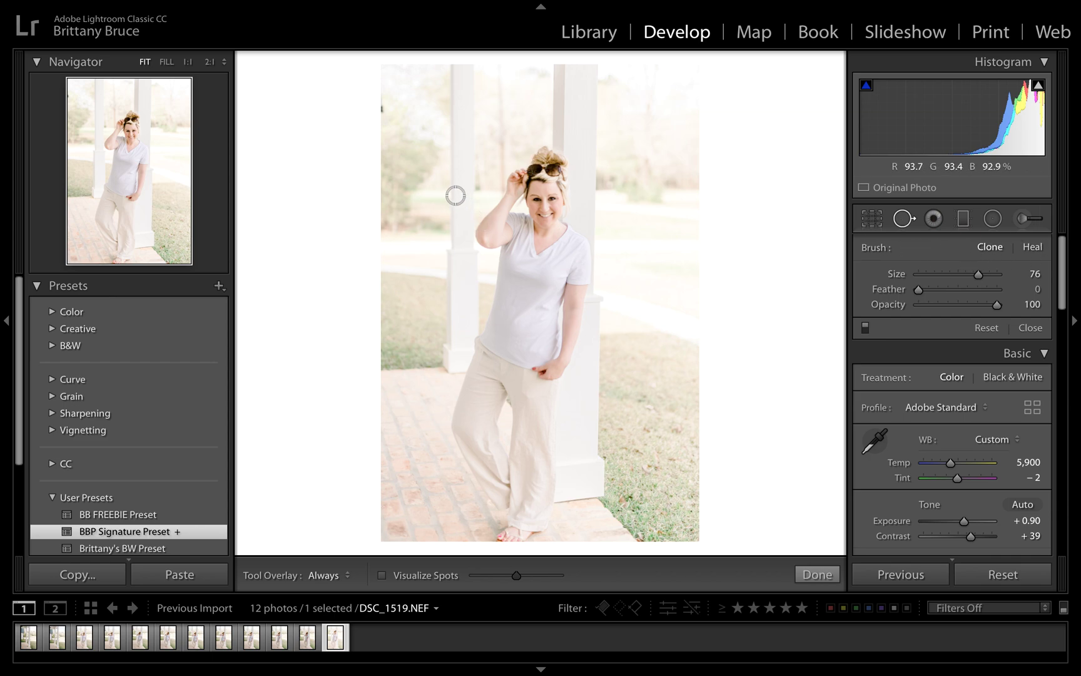
click(391, 108)
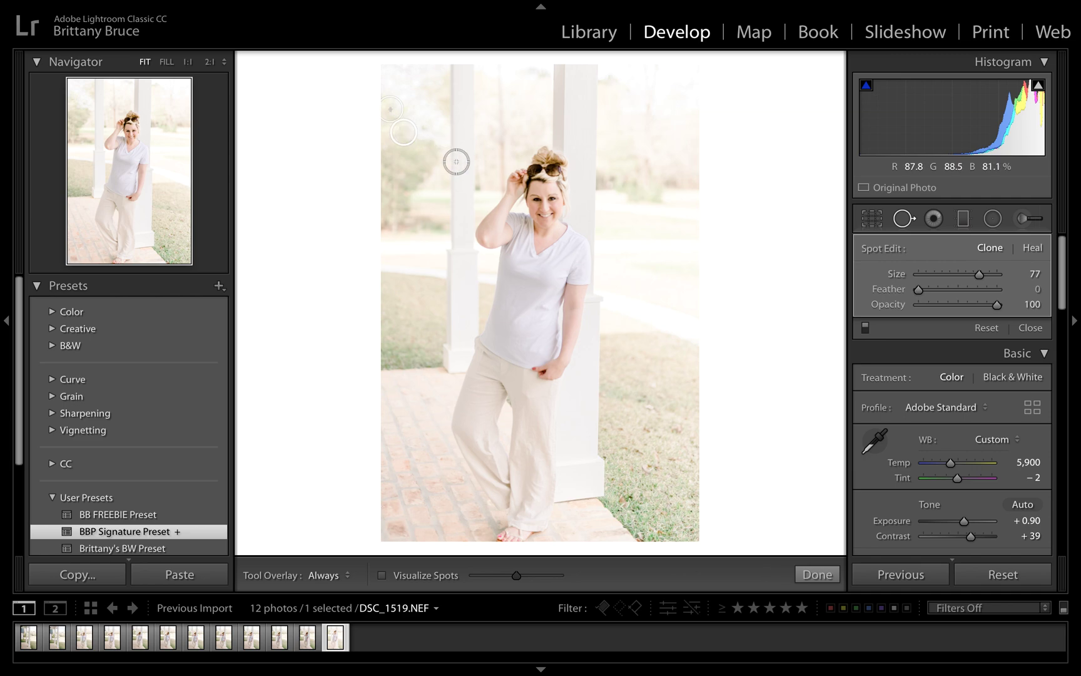
click(902, 218)
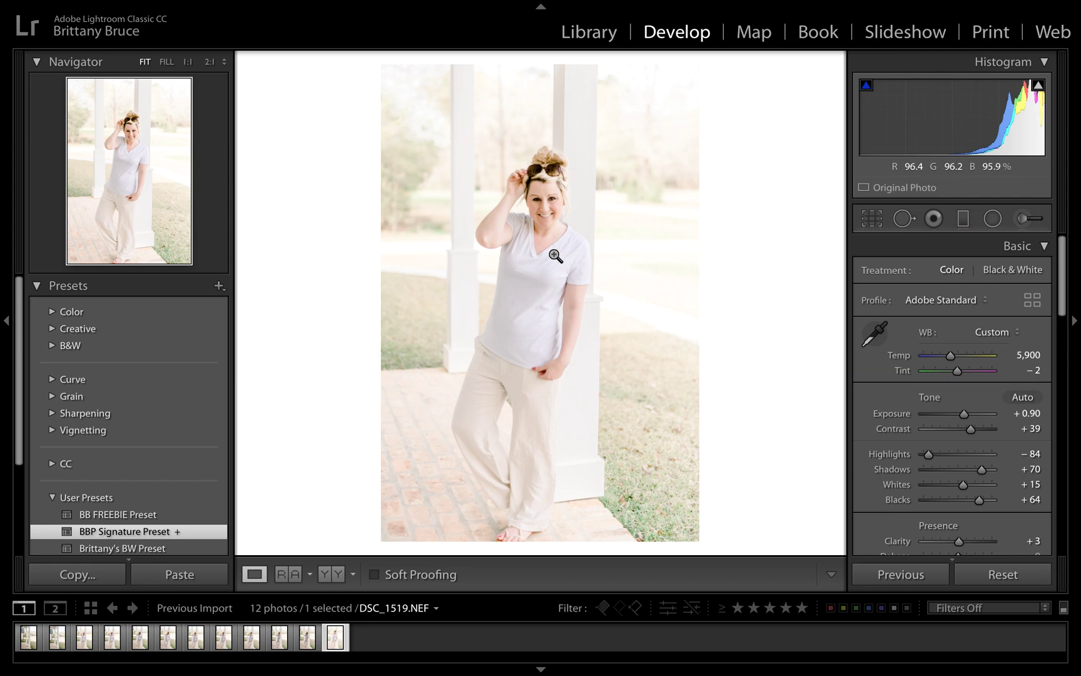
Step: Move the clone spot's sampling source onto the woman's face, keeping the opacity at 100
click(902, 219)
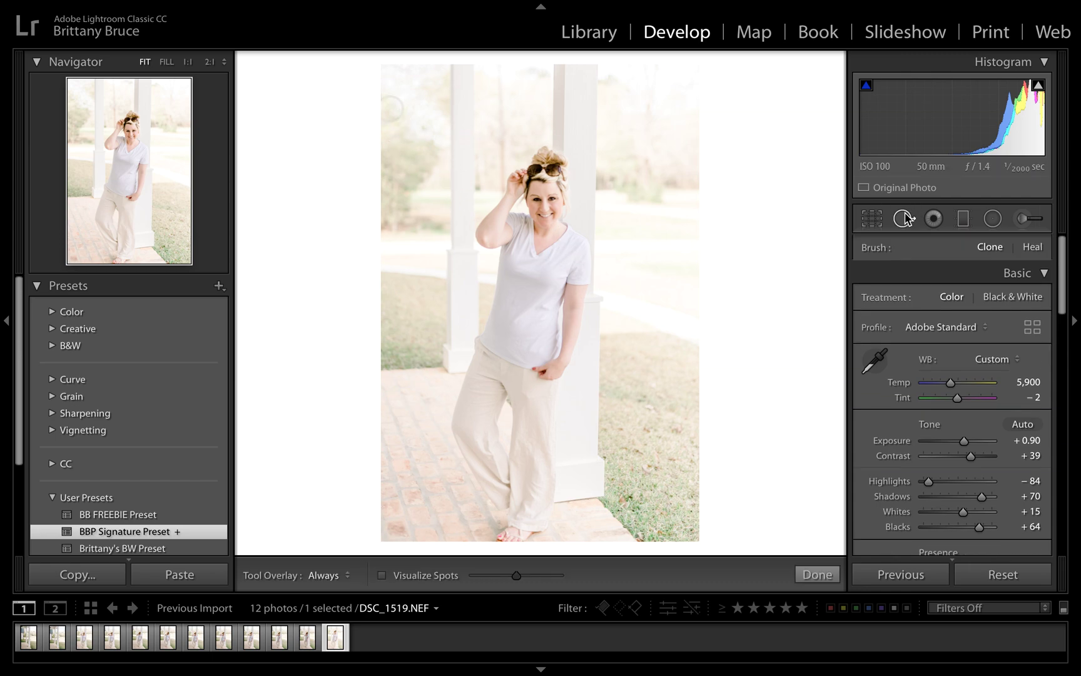
click(391, 110)
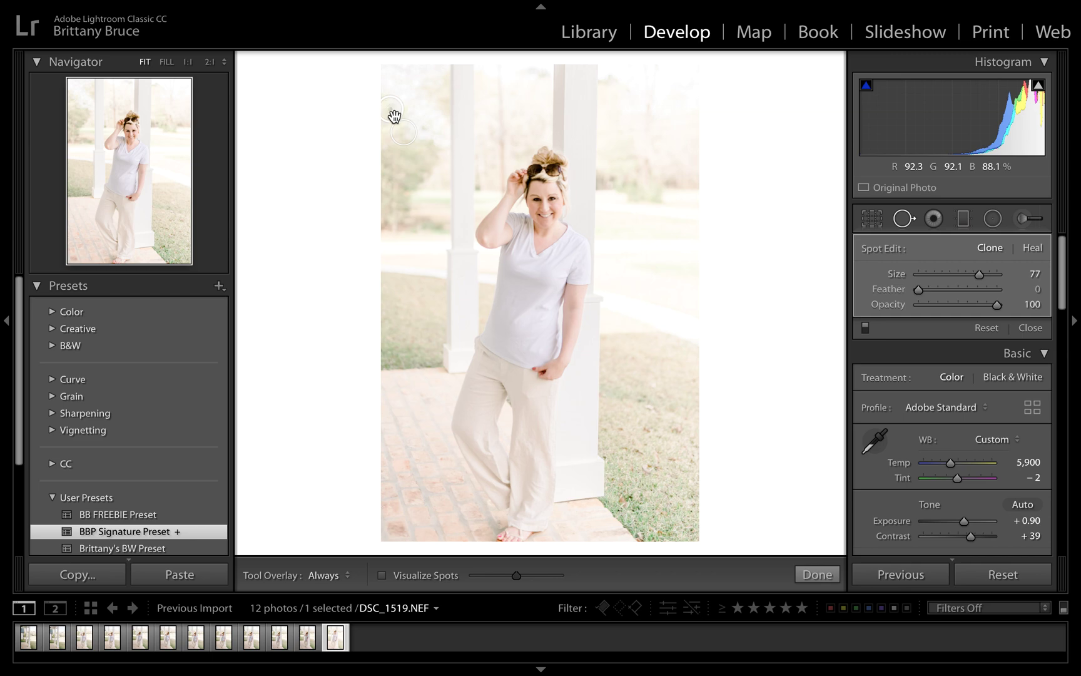
mouse_move(406, 136)
mouse_down()
mouse_move(551, 186)
mouse_move(536, 195)
mouse_move(546, 206)
mouse_up()
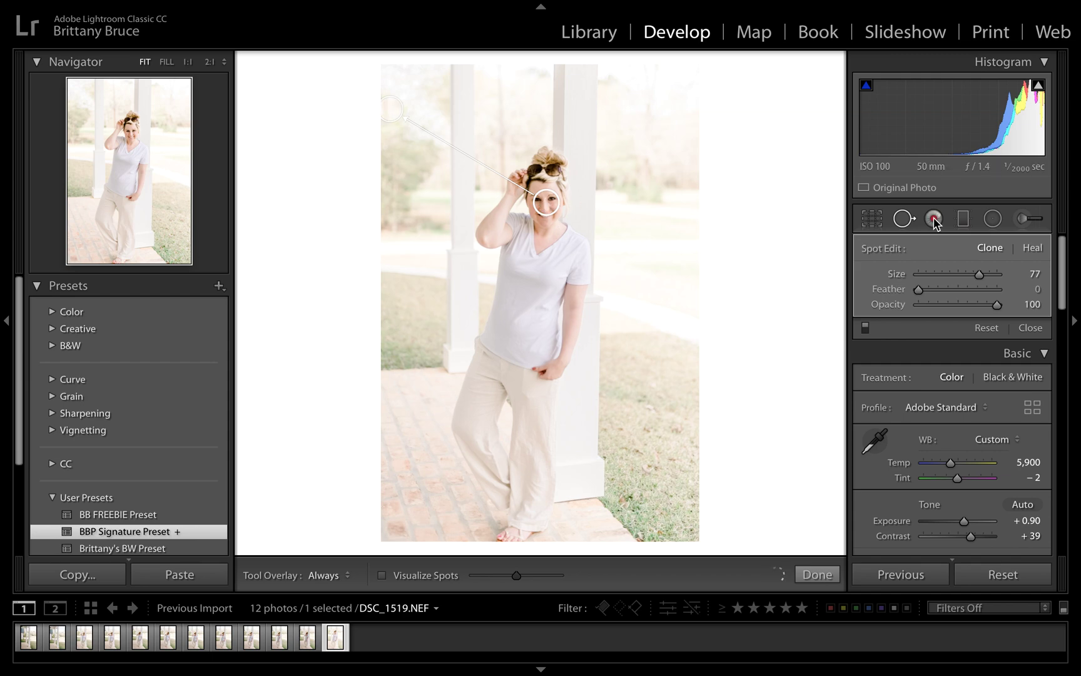
click(968, 305)
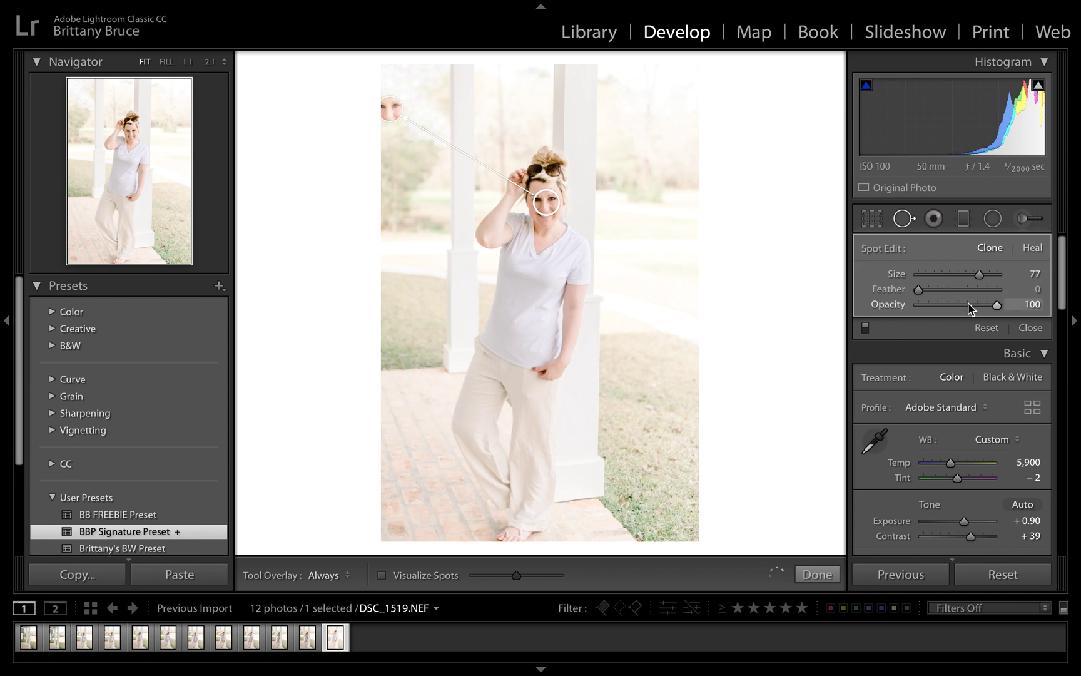
click(1001, 305)
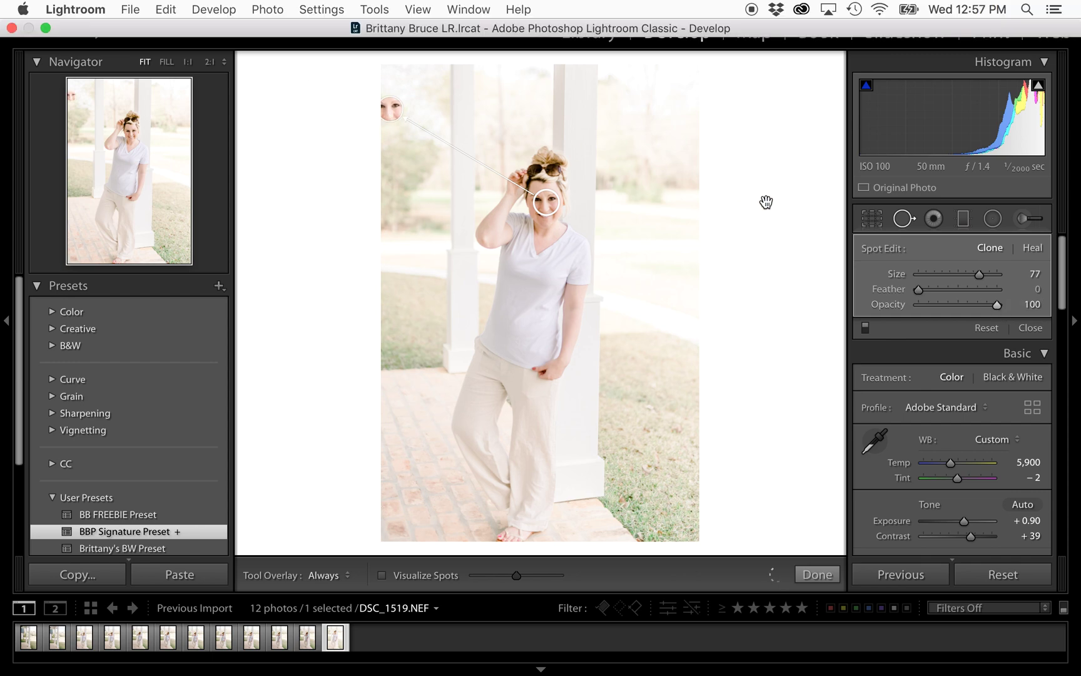
click(909, 226)
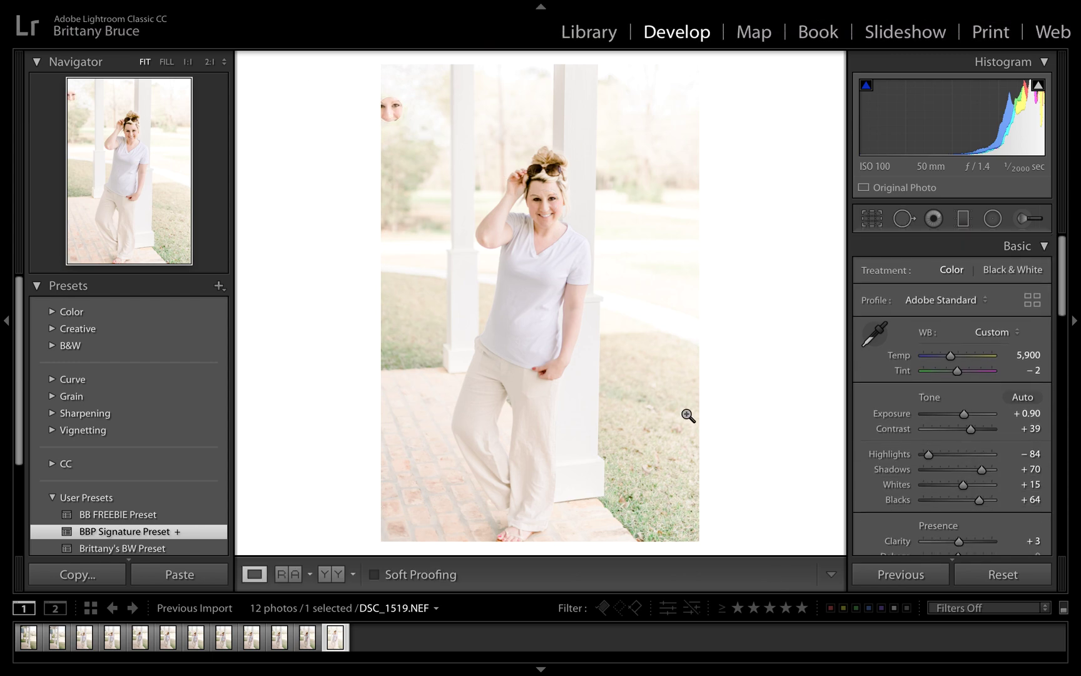
Step: Move the clone spot's sampling source from the face to the pale background just beside the spot
click(904, 220)
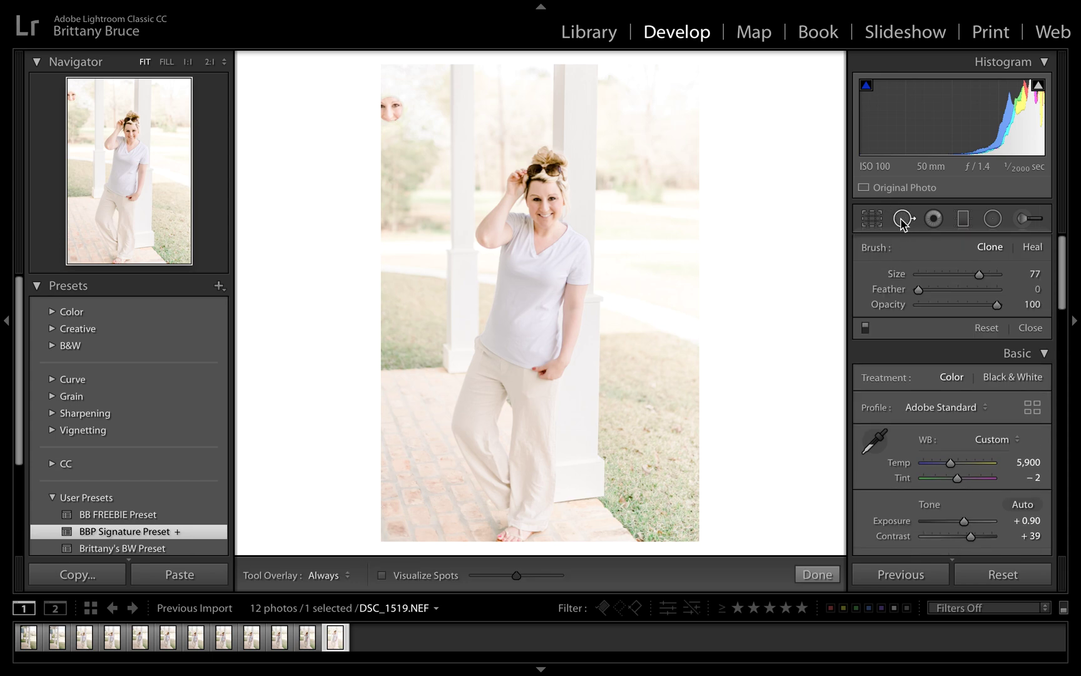
click(390, 109)
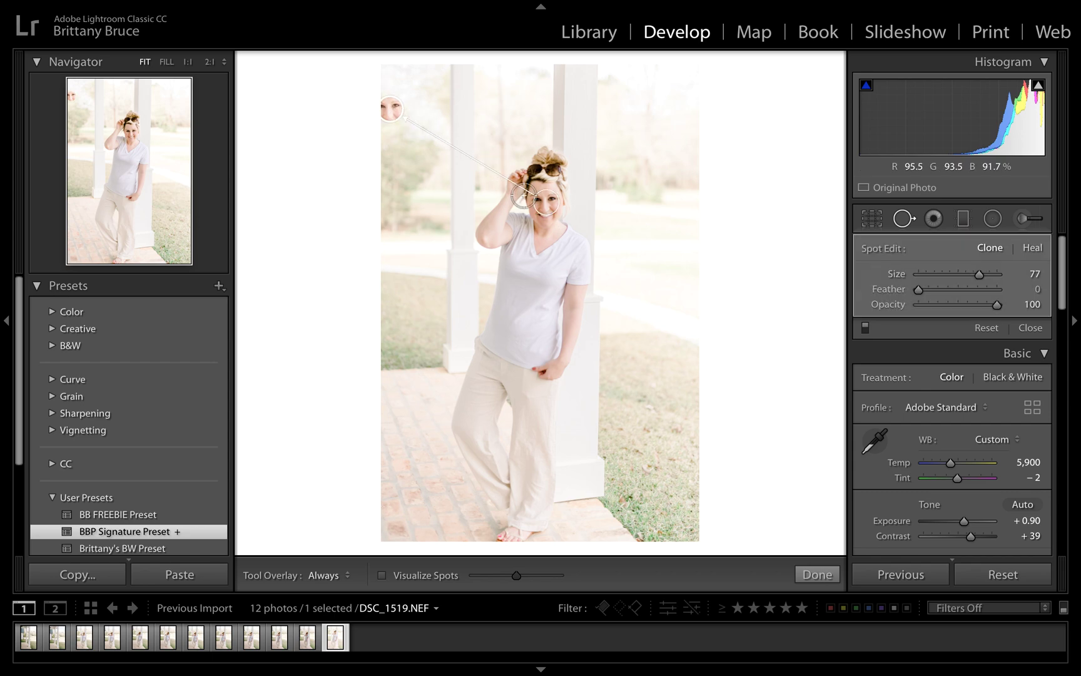
drag(539, 204, 408, 159)
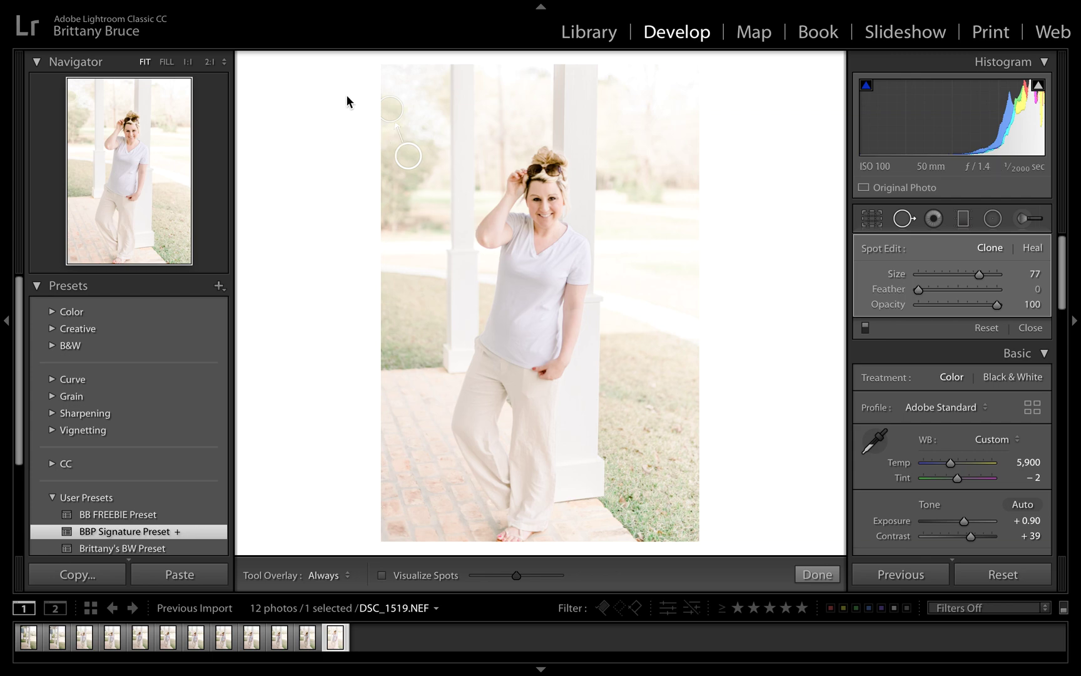
drag(406, 158, 418, 117)
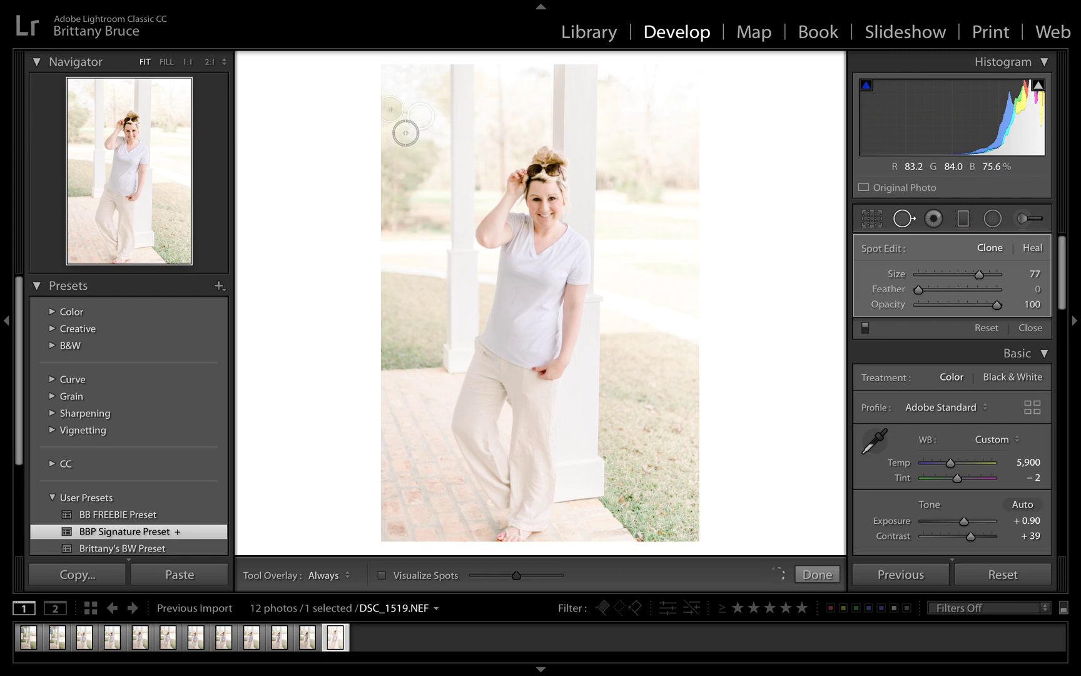
click(903, 219)
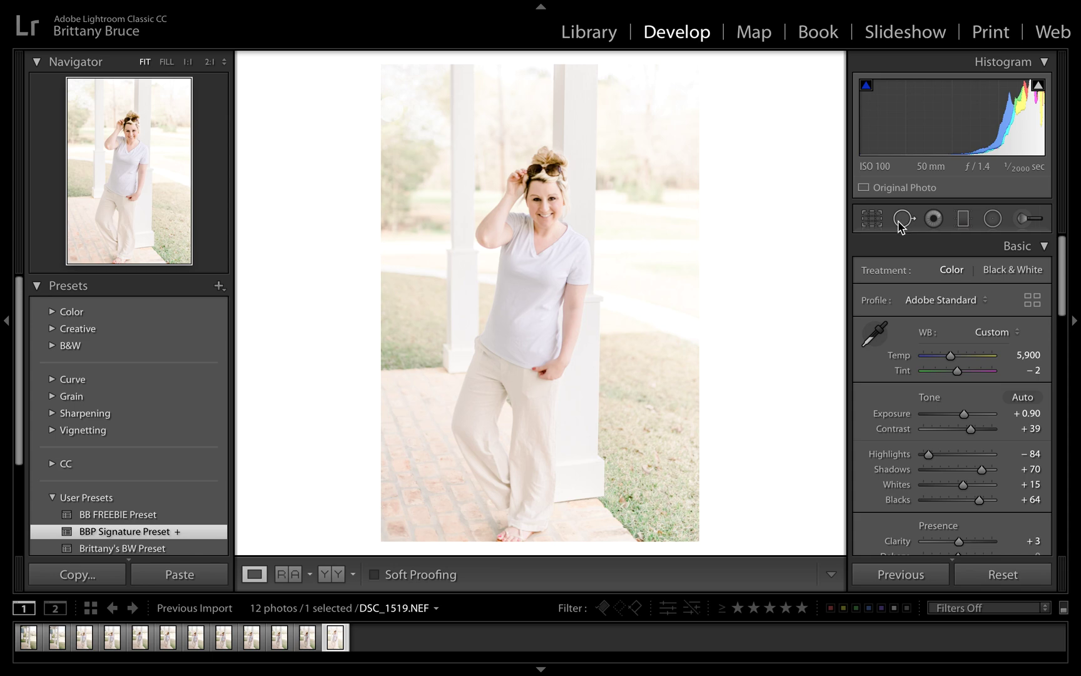
Step: Apply a Red Eye correction to one of the woman's eyes and close the tool
click(933, 219)
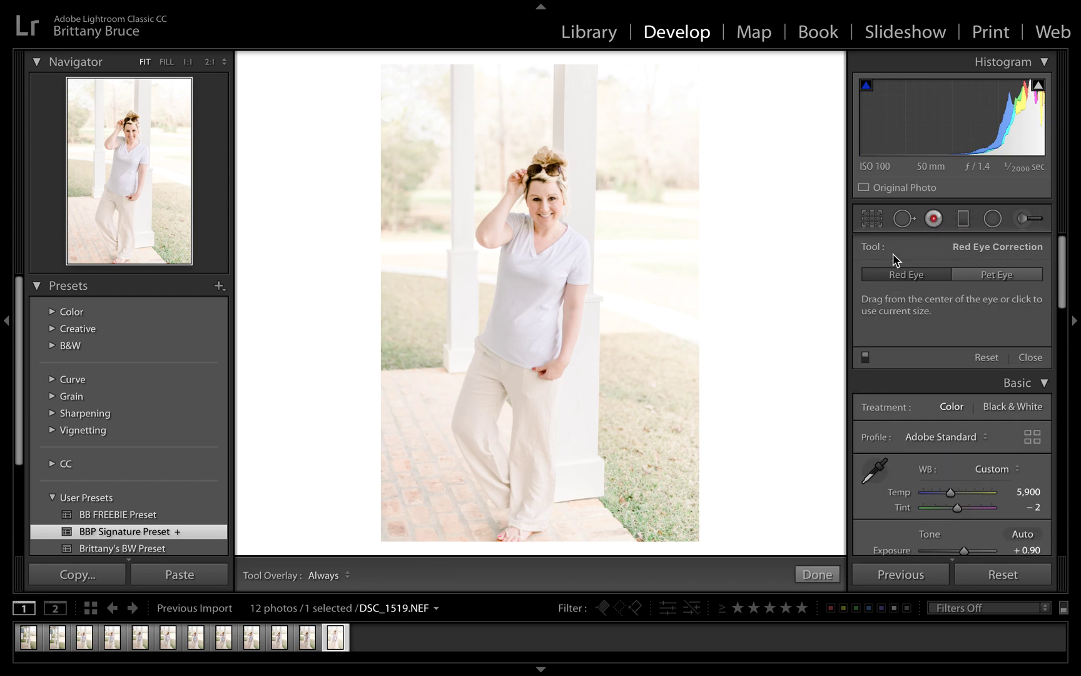
click(551, 198)
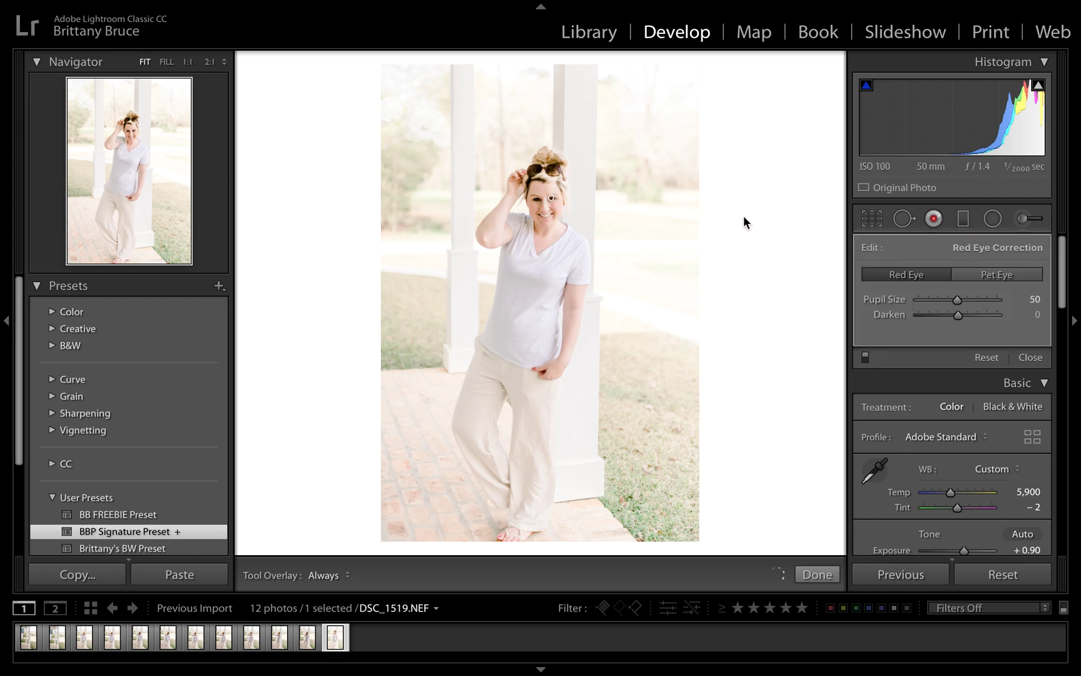
click(932, 221)
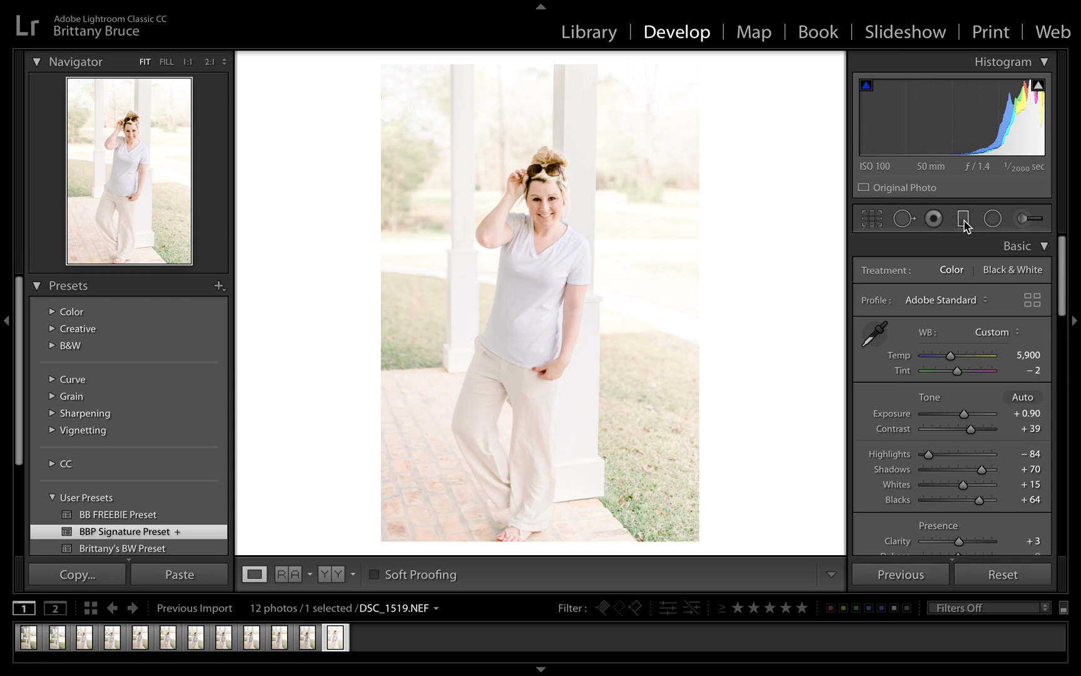
Step: Draw a diagonal graduated filter with the Exposure effect from the lower right edge across the woman and set its exposure to 4.00
click(964, 219)
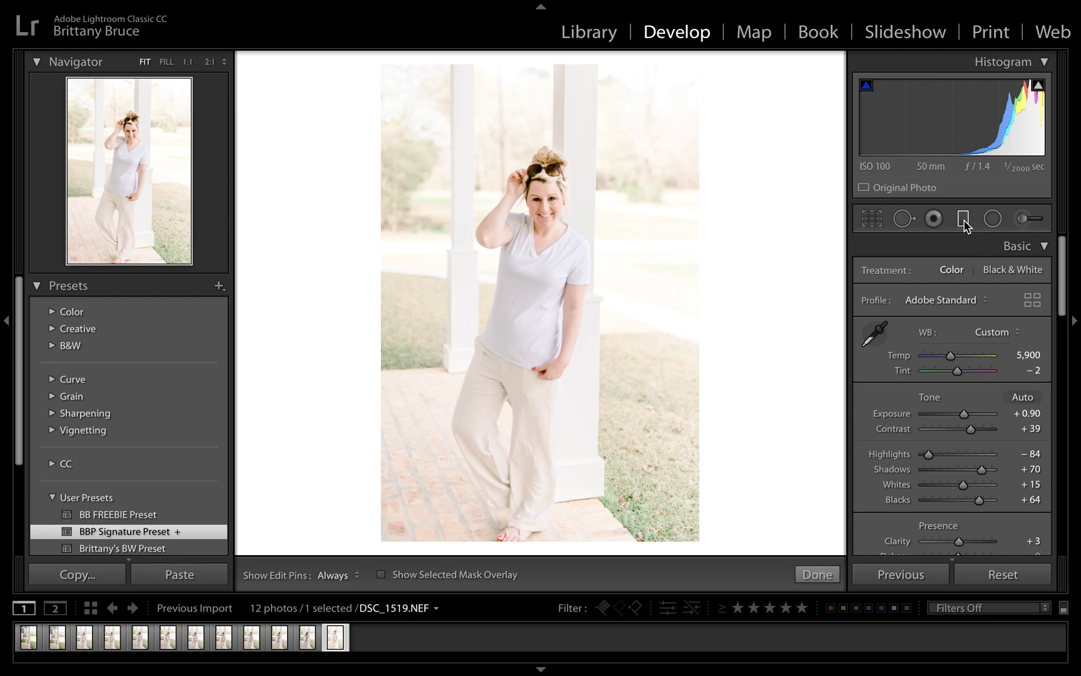
click(945, 274)
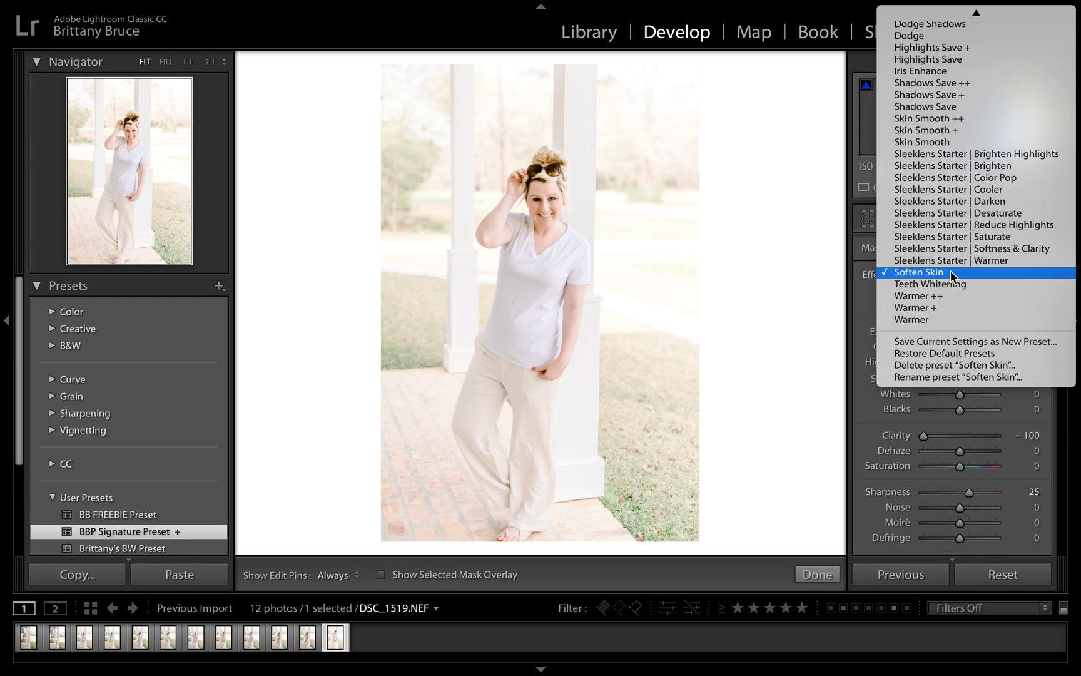
scroll(925, 135, up, 10)
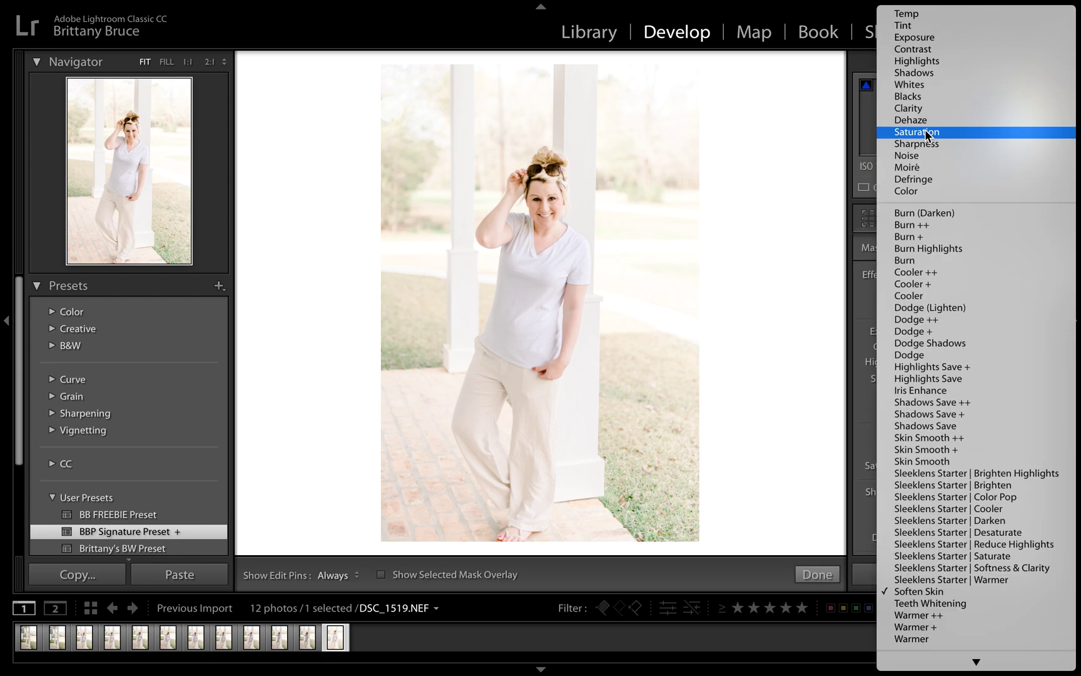
click(920, 37)
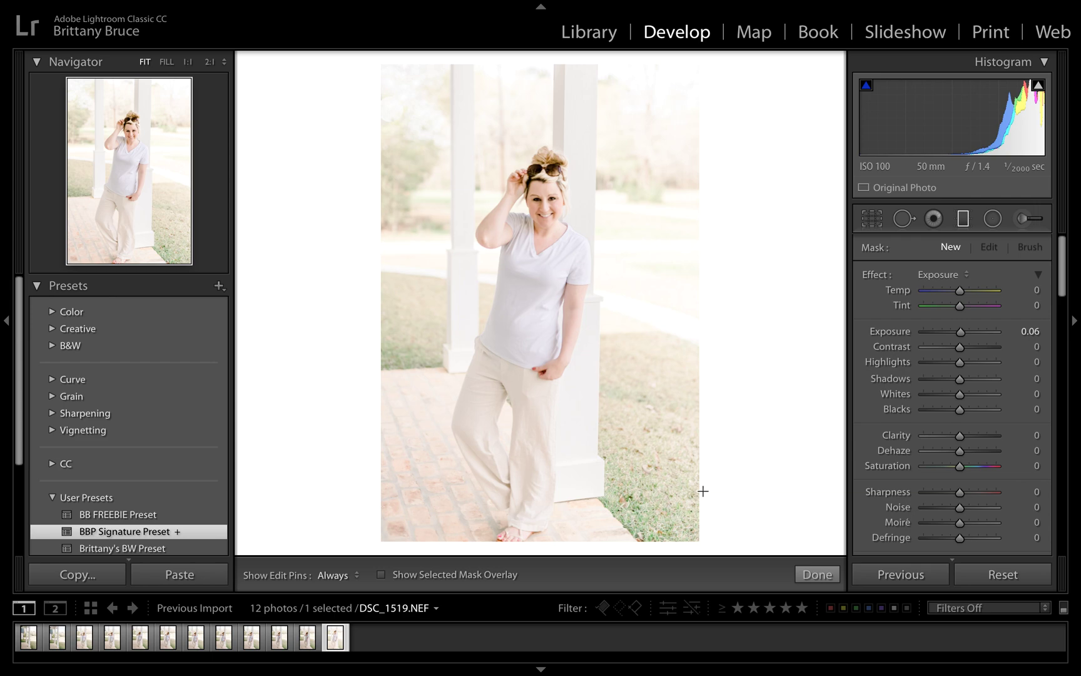
drag(699, 492, 447, 273)
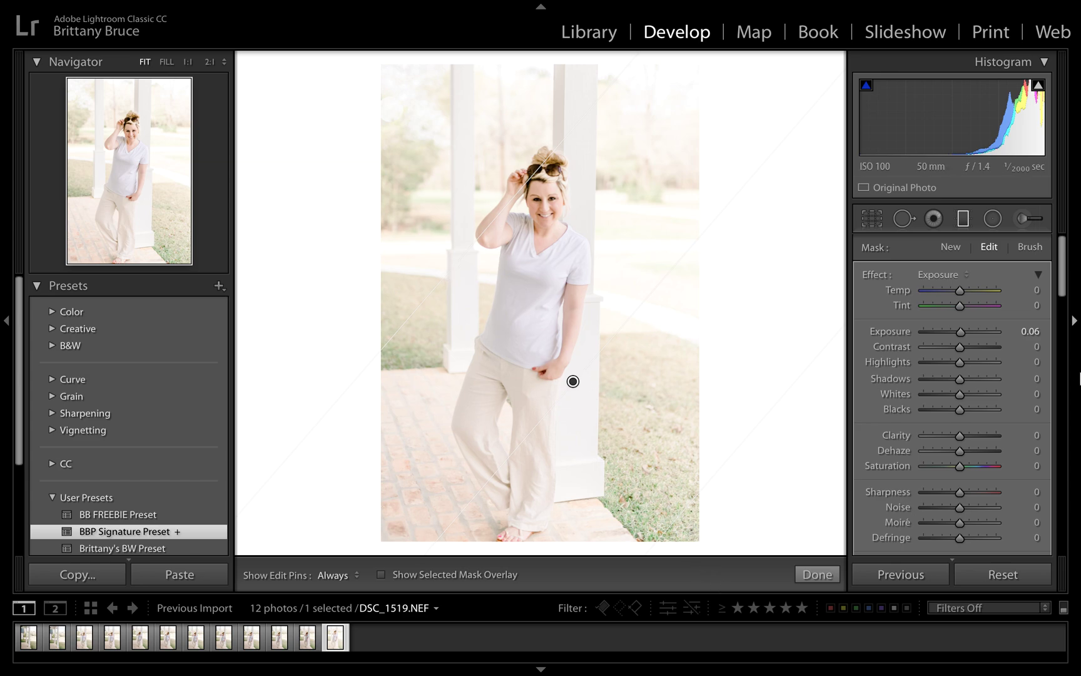
drag(962, 336, 999, 338)
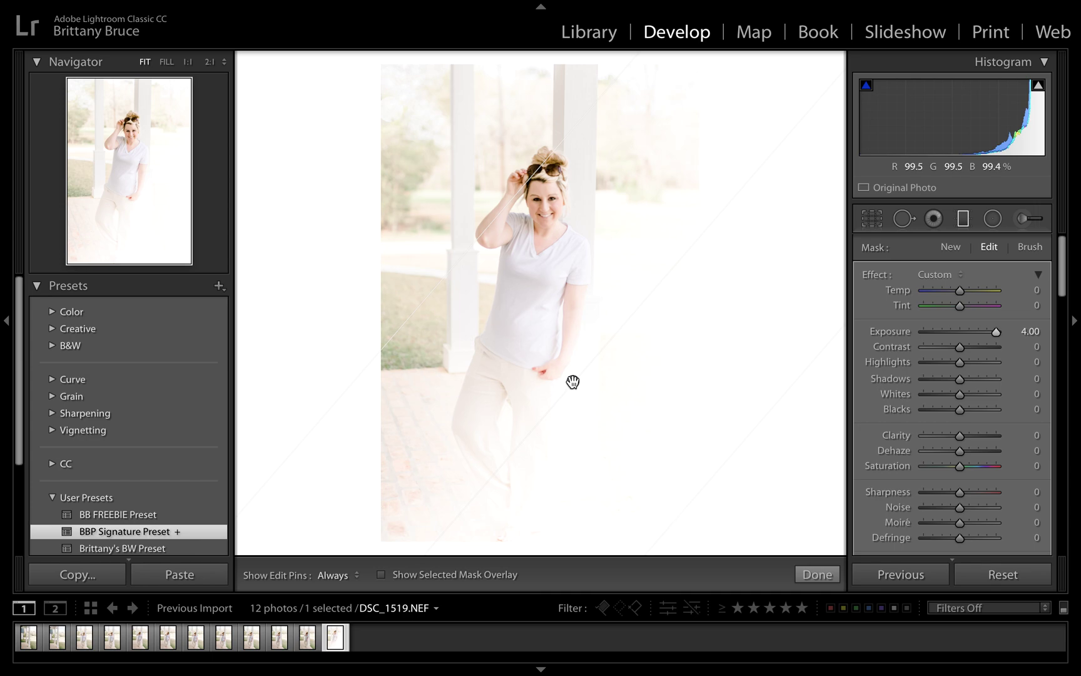
Step: Delete the diagonal graduated filter and restart the Graduated Filter tool
mouse_move(572, 383)
key(Delete)
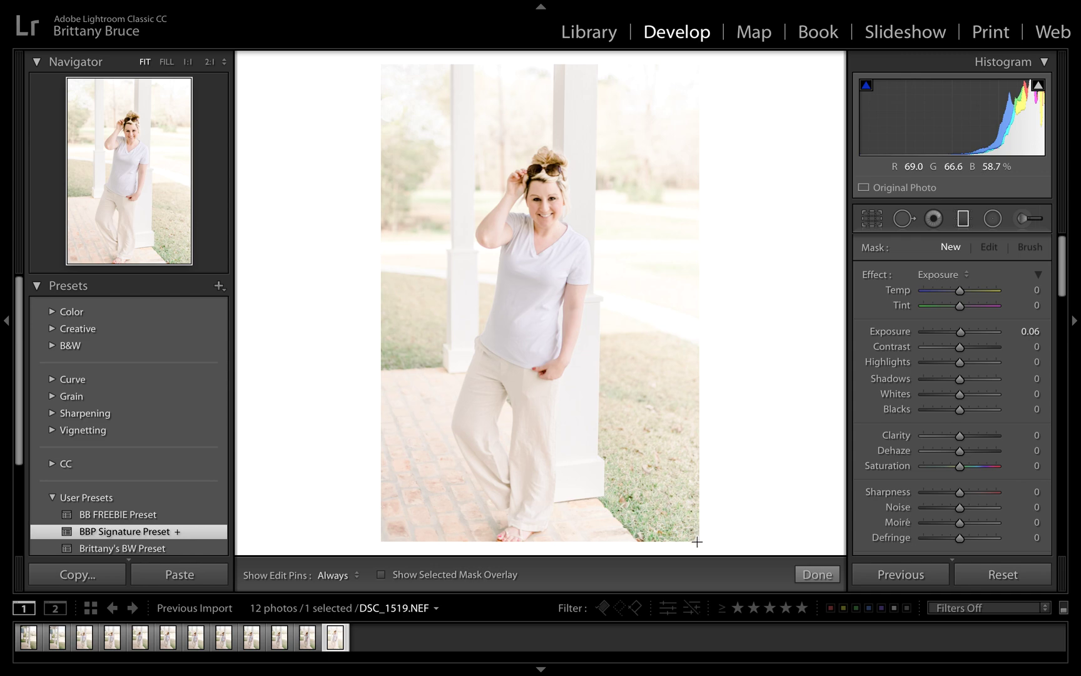
click(965, 220)
click(963, 223)
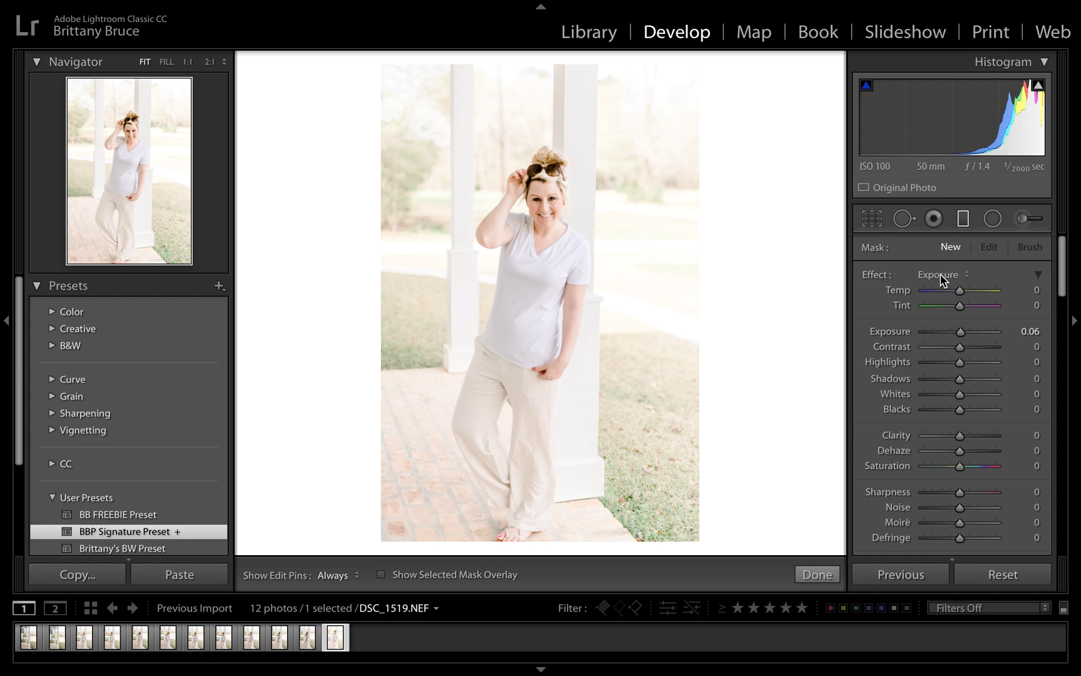
Step: Try a small Exposure graduated filter over the photo's lower right corner at exposure 2.94, and undo it
click(941, 275)
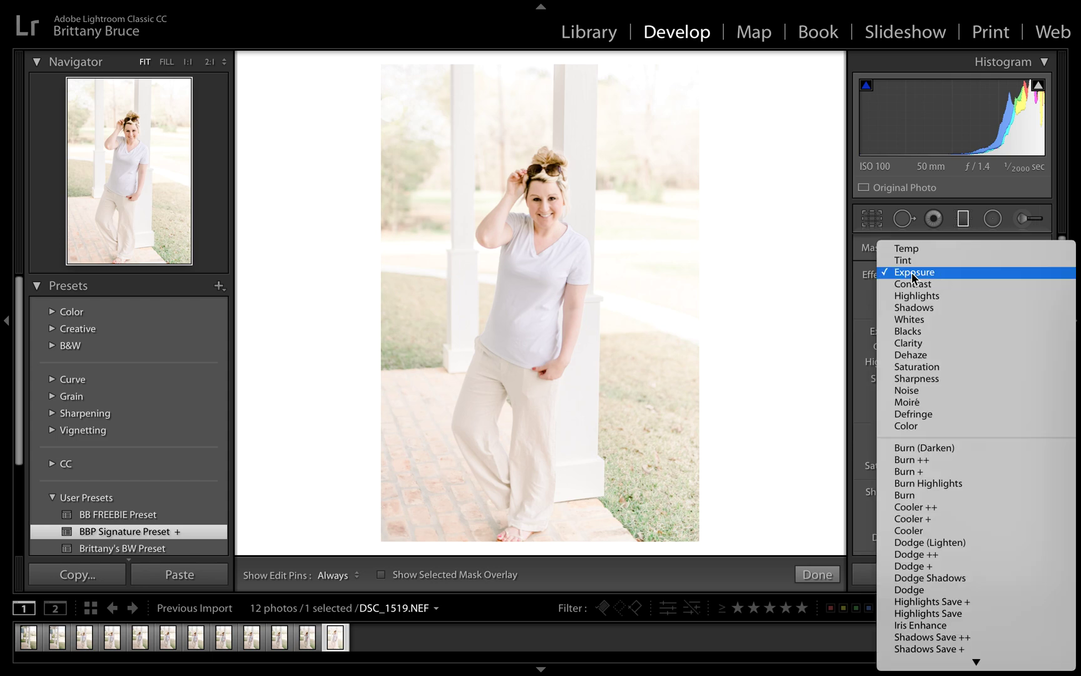
click(913, 273)
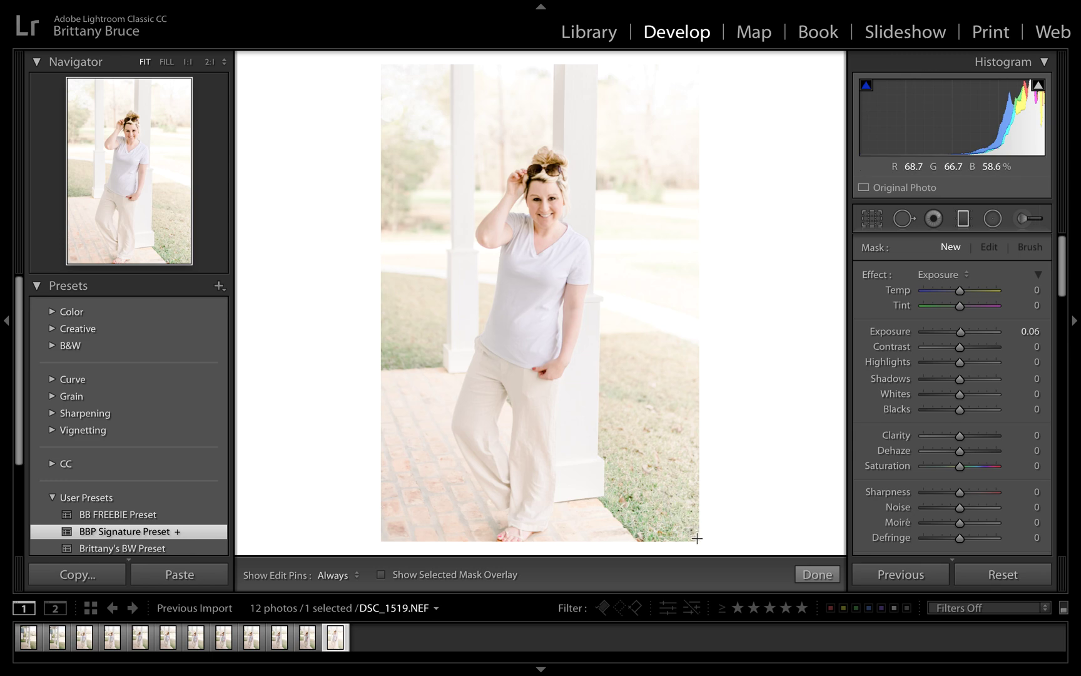
drag(698, 538, 610, 438)
click(986, 332)
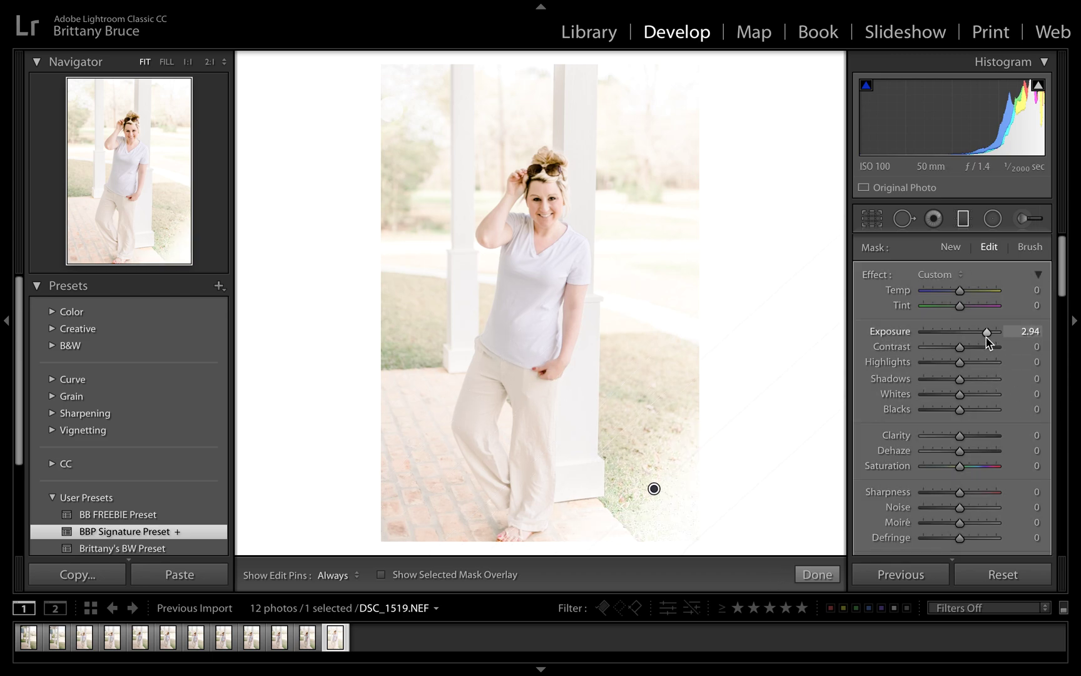
key(ctrl+z)
key(ctrl+z)
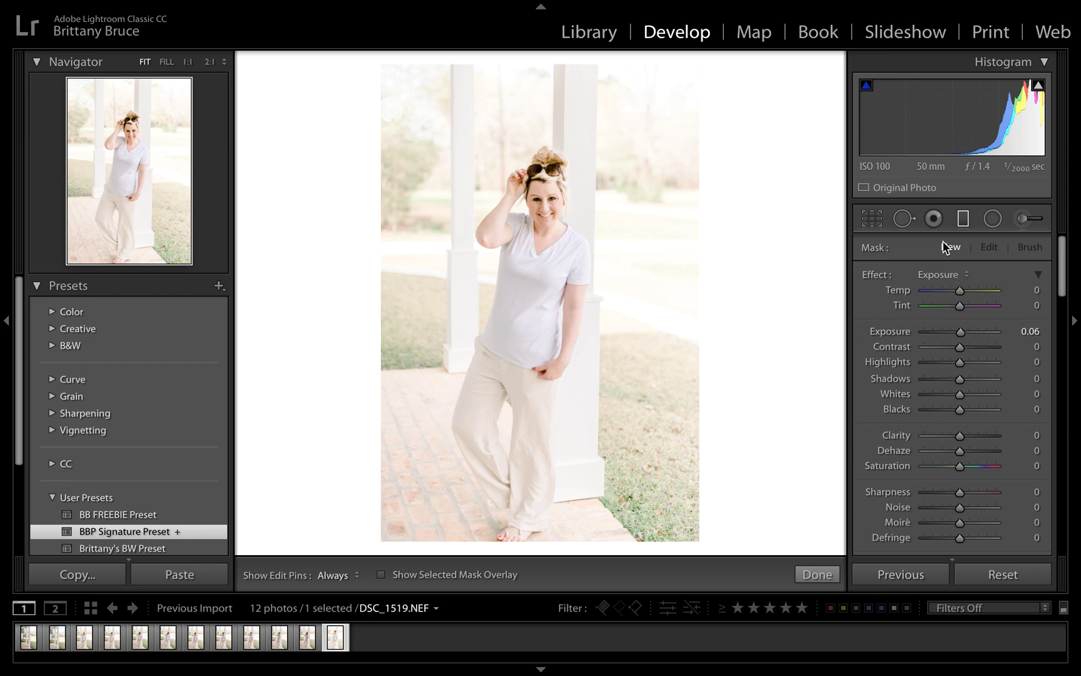
Step: Try a wider diagonal graduated filter at exposure 4.00 from the lower right corner, shift it slightly, and delete it
click(937, 279)
click(935, 273)
drag(702, 536, 567, 447)
drag(538, 468, 532, 339)
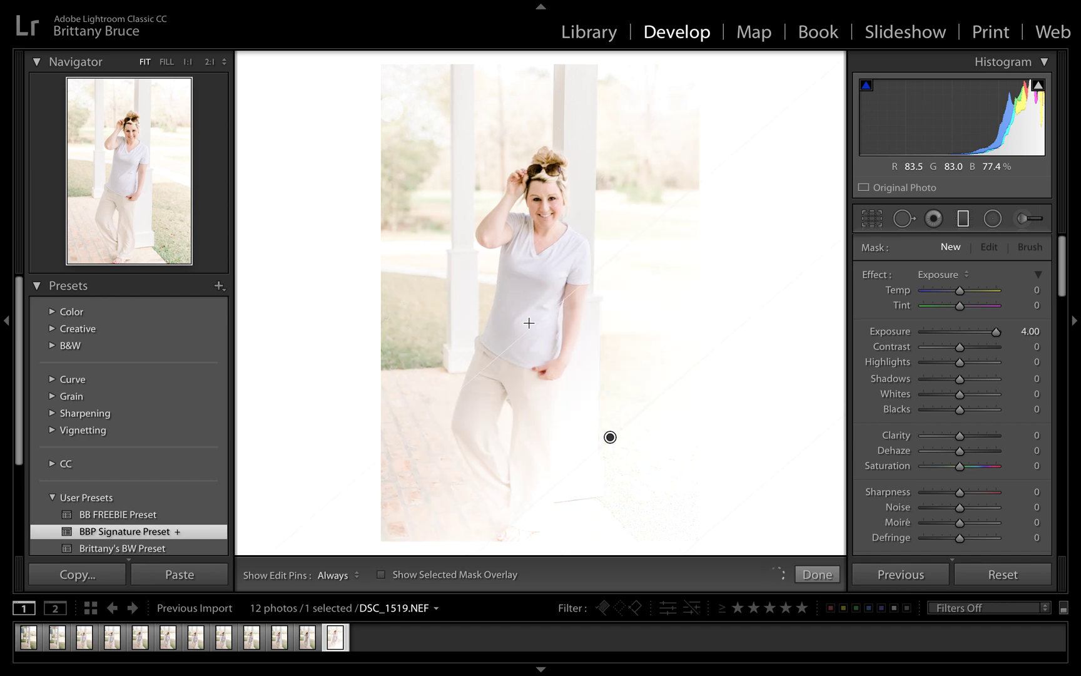
drag(614, 440, 611, 432)
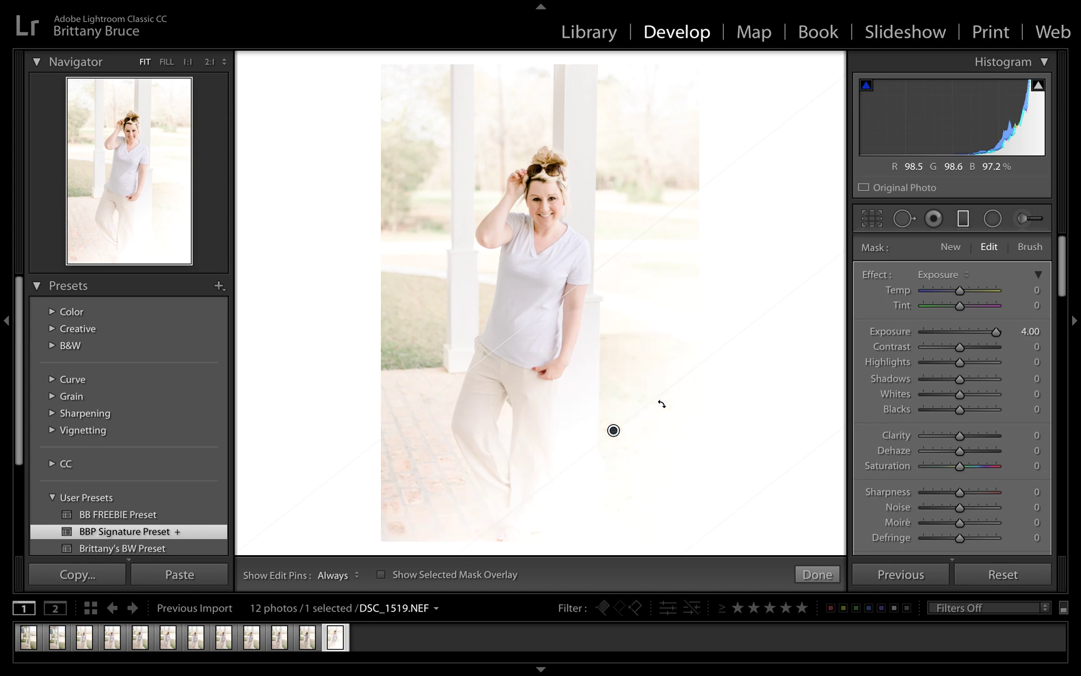
key(Delete)
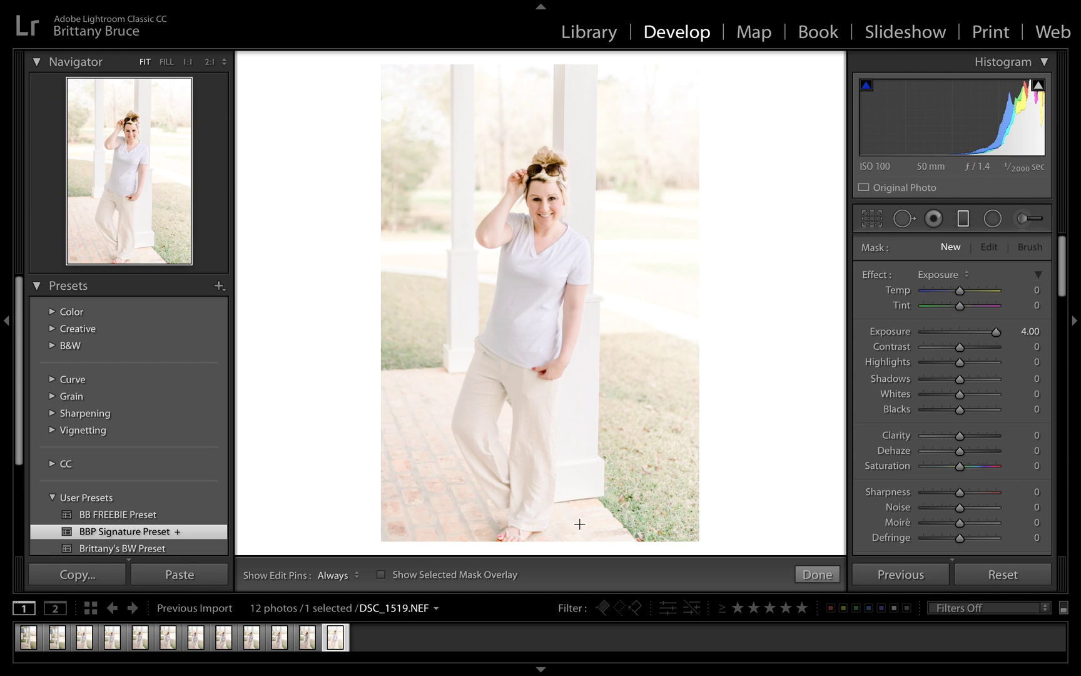
Step: Try a graduated filter running upward from the photo's bottom edge at exposure 0.41, delete it and close the tool
drag(557, 541, 552, 162)
click(963, 331)
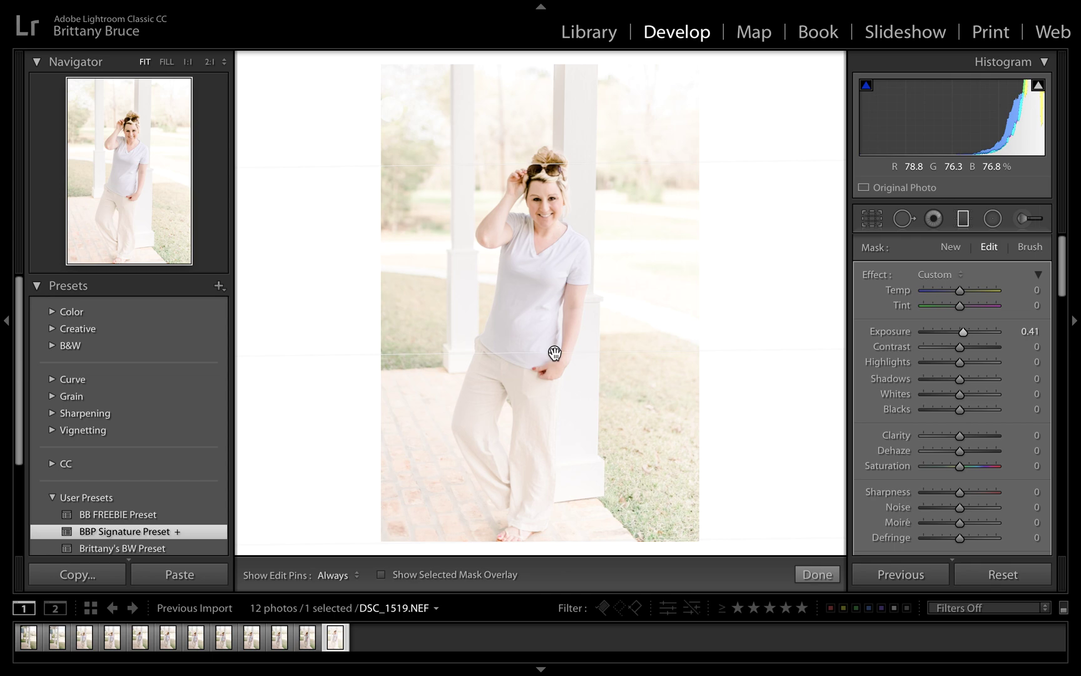
key(Delete)
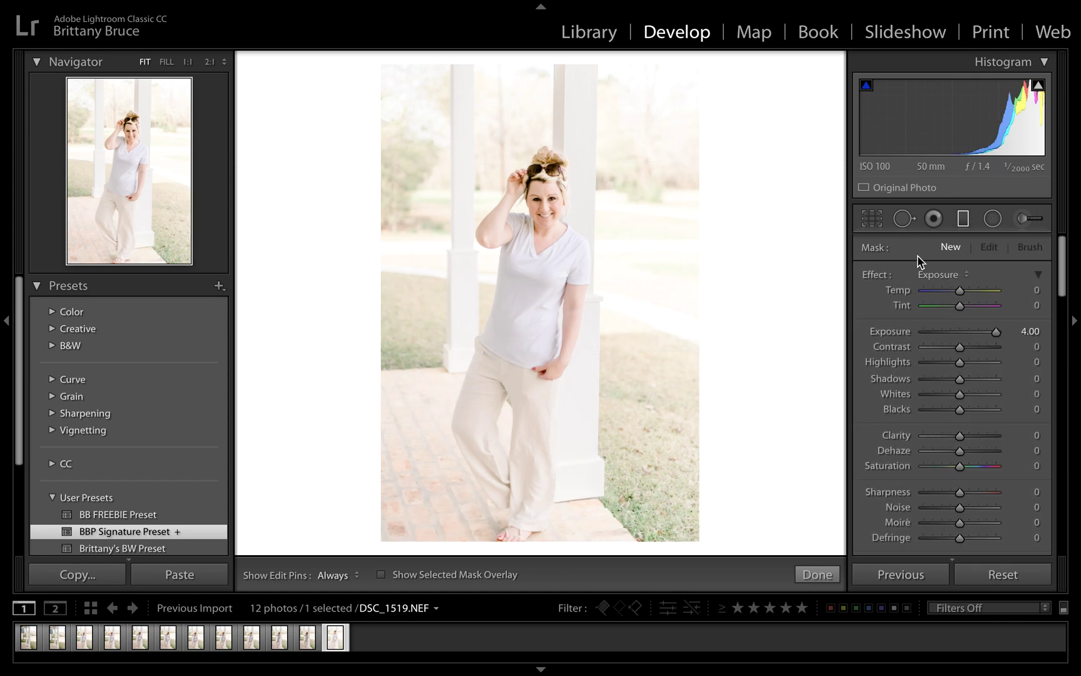
click(964, 224)
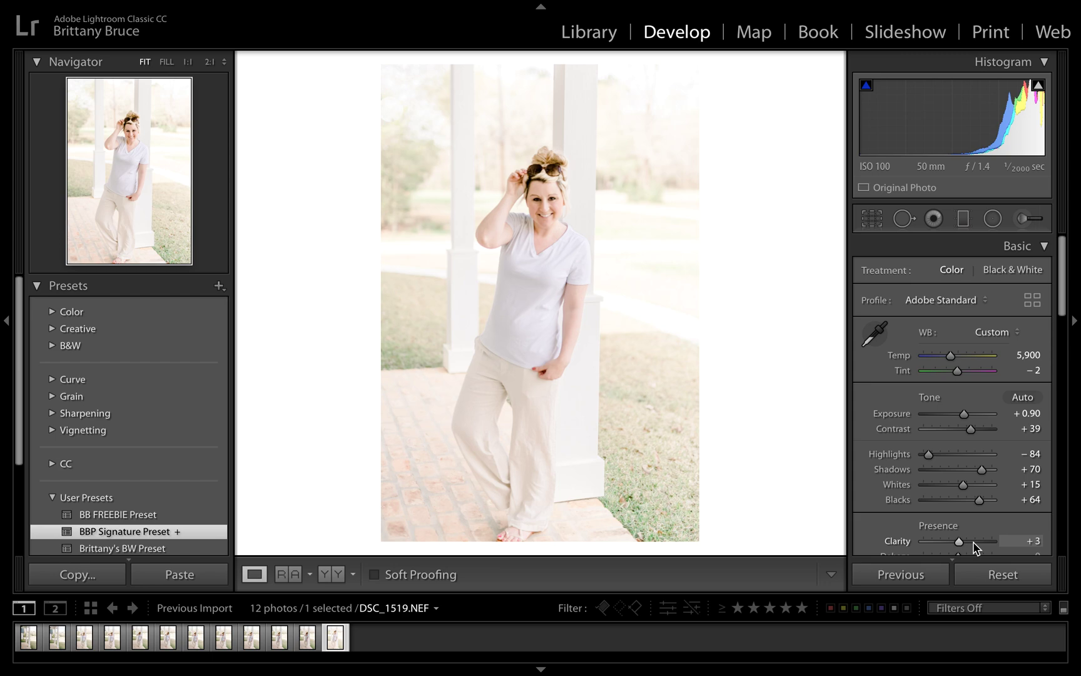
Step: Draw a tall radial filter around the woman at exposure 4.00 and reduce its height to fit her more closely
scroll(974, 543, down, 5)
scroll(975, 544, up, 5)
click(993, 218)
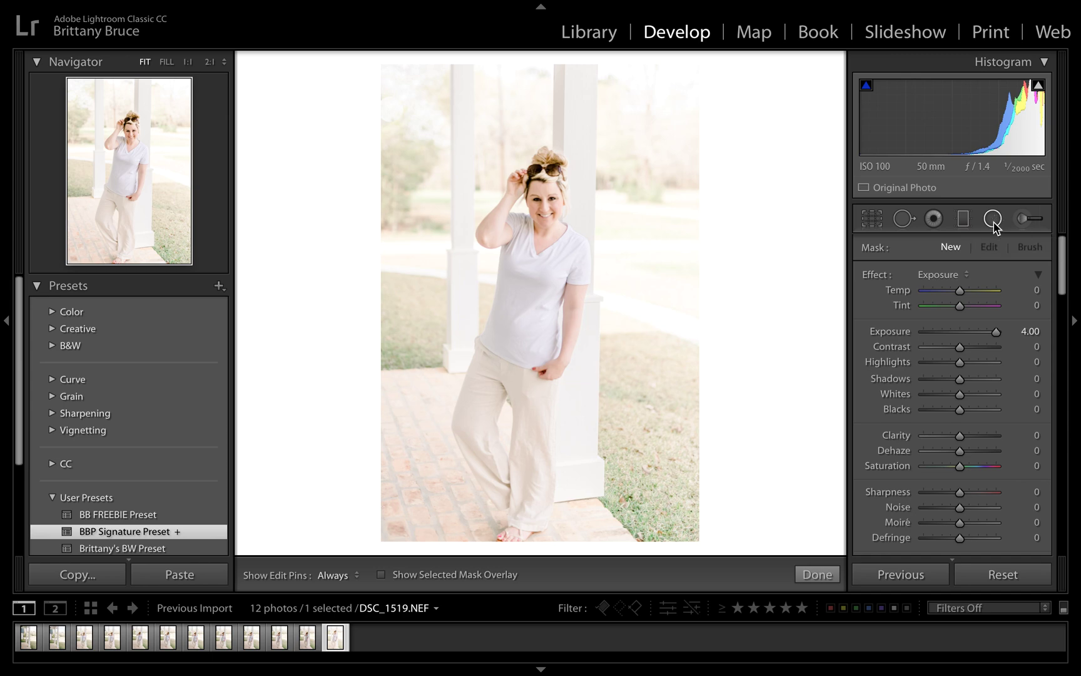
drag(495, 493, 601, 266)
drag(560, 327, 556, 194)
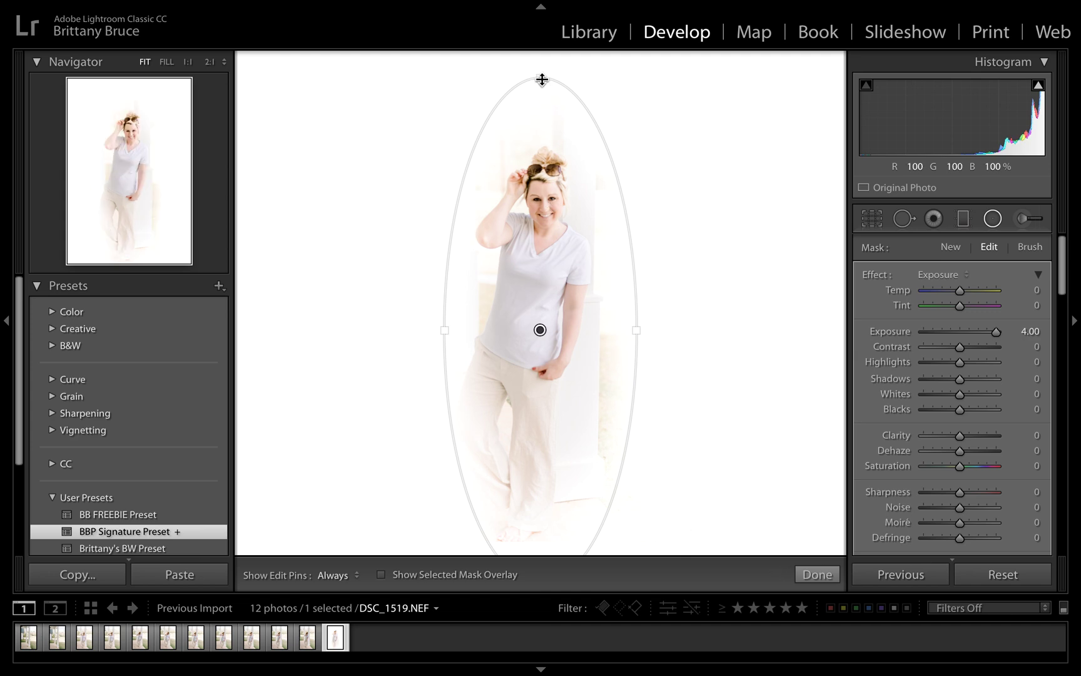
drag(541, 80, 542, 104)
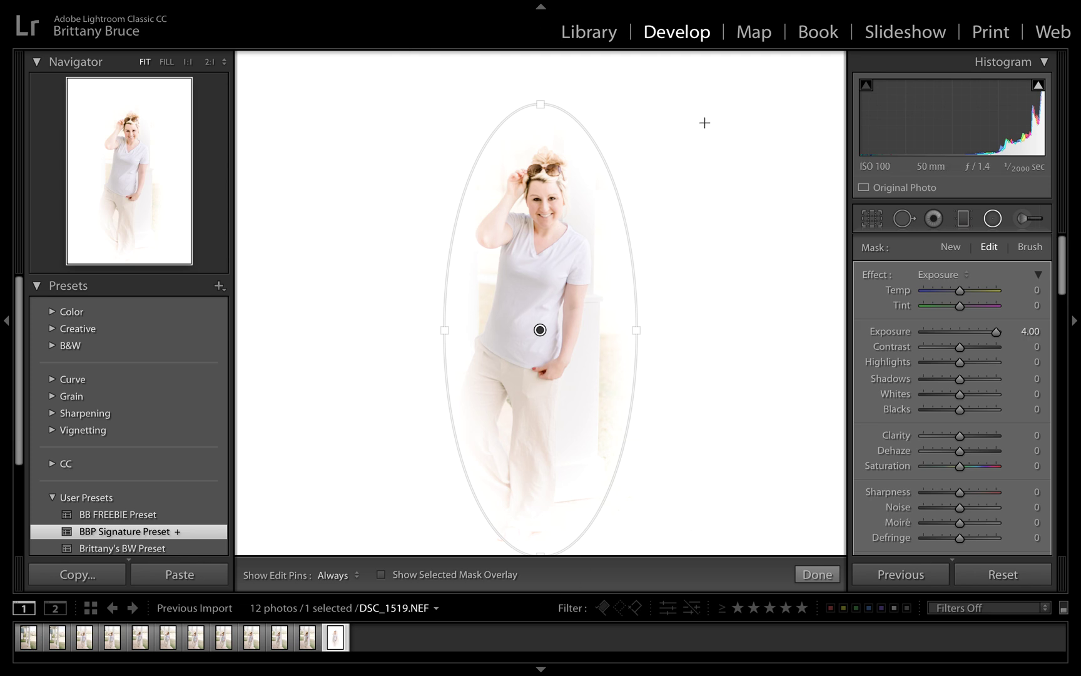
Step: Try exposures of -4.00, 0.00 and -1.43 on the area outside the radial filter's ellipse
click(939, 274)
click(939, 273)
drag(980, 331, 919, 338)
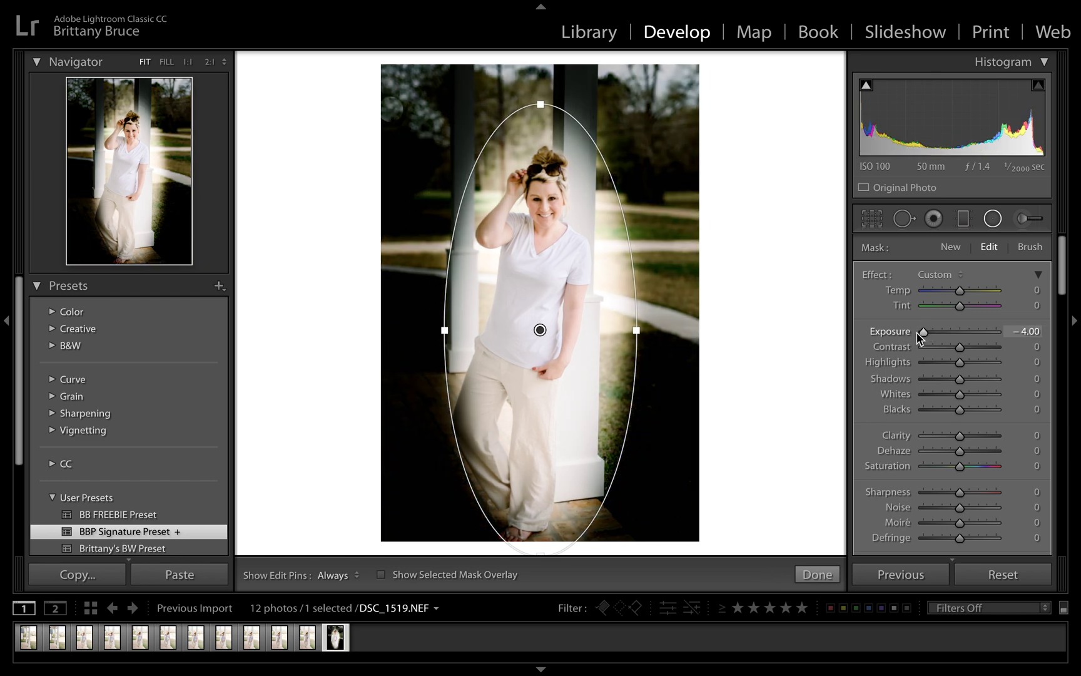
drag(934, 339, 961, 346)
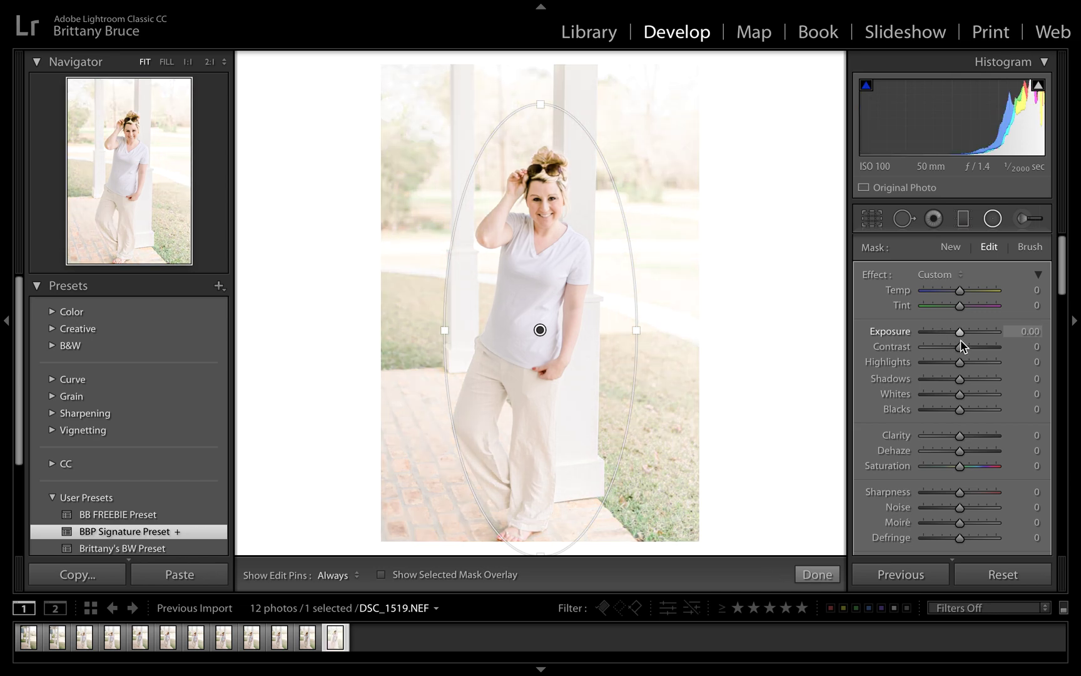
drag(960, 340, 953, 338)
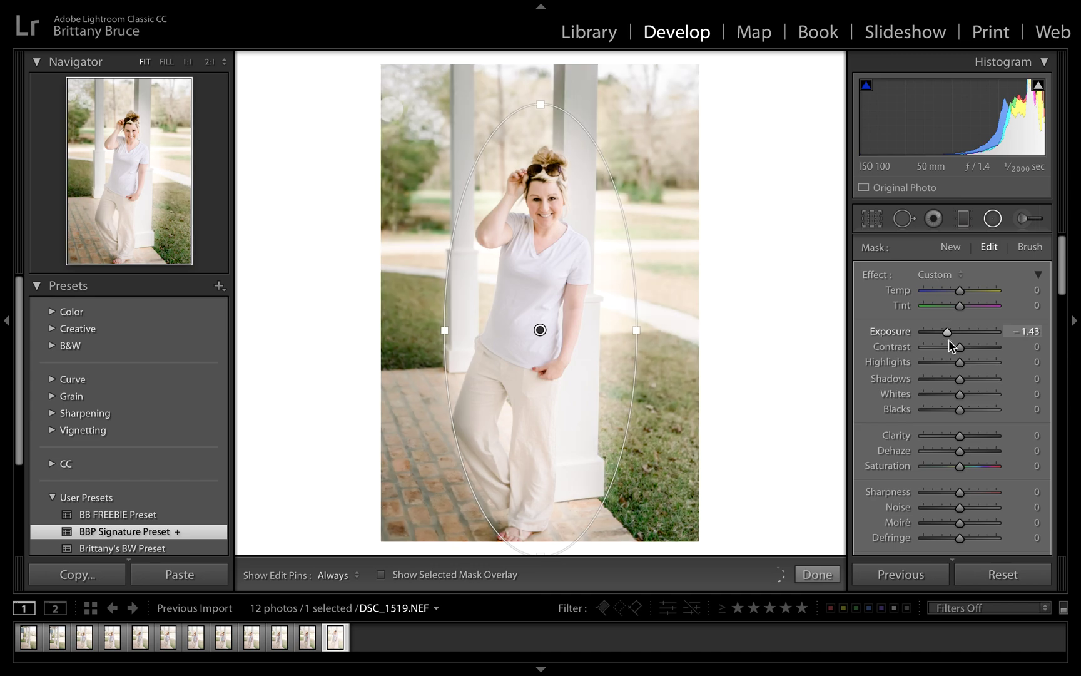
Step: Invert the radial filter to affect the area inside the ellipse and set its exposure to -0.09
scroll(949, 343, down, 3)
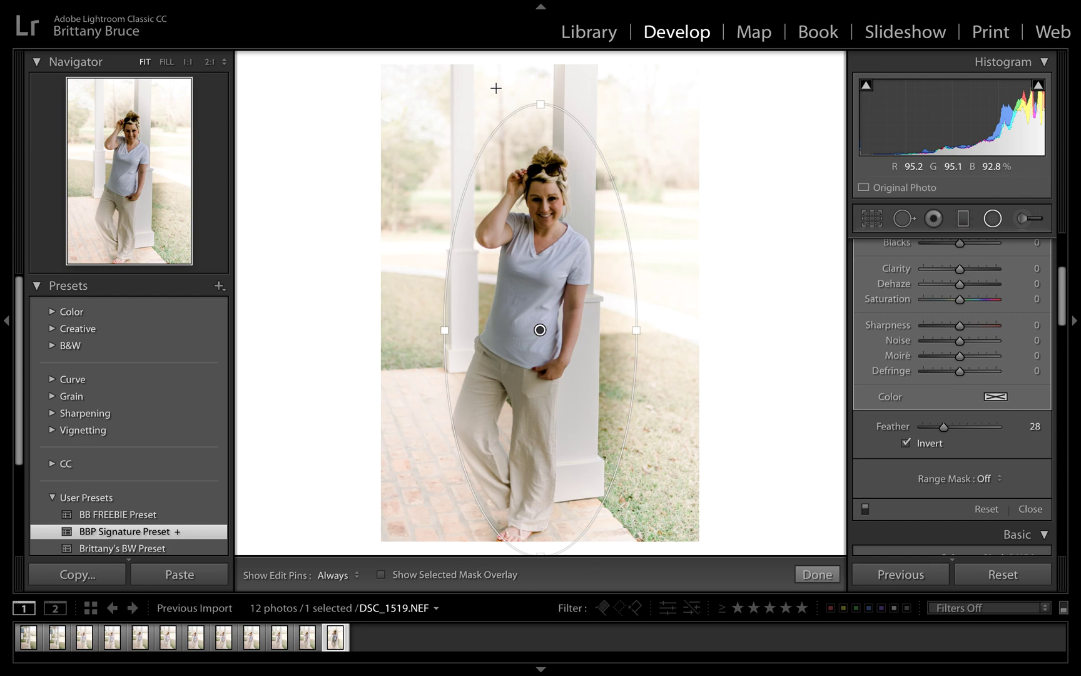
scroll(939, 388, up, 6)
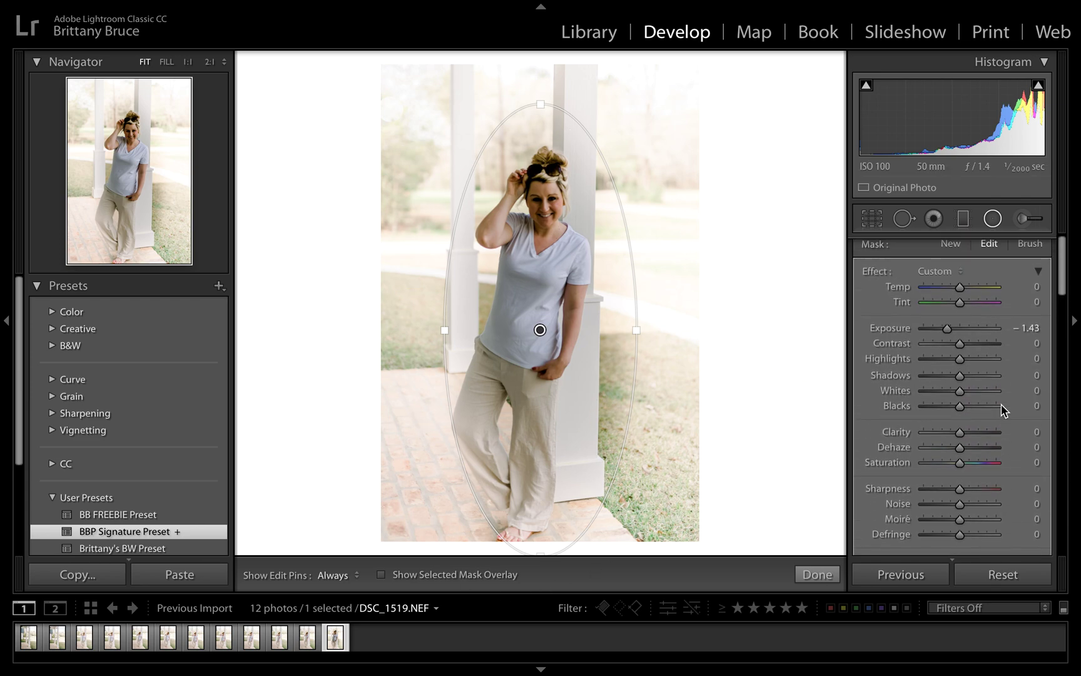
mouse_move(947, 332)
mouse_down()
mouse_move(970, 333)
mouse_move(958, 331)
mouse_up()
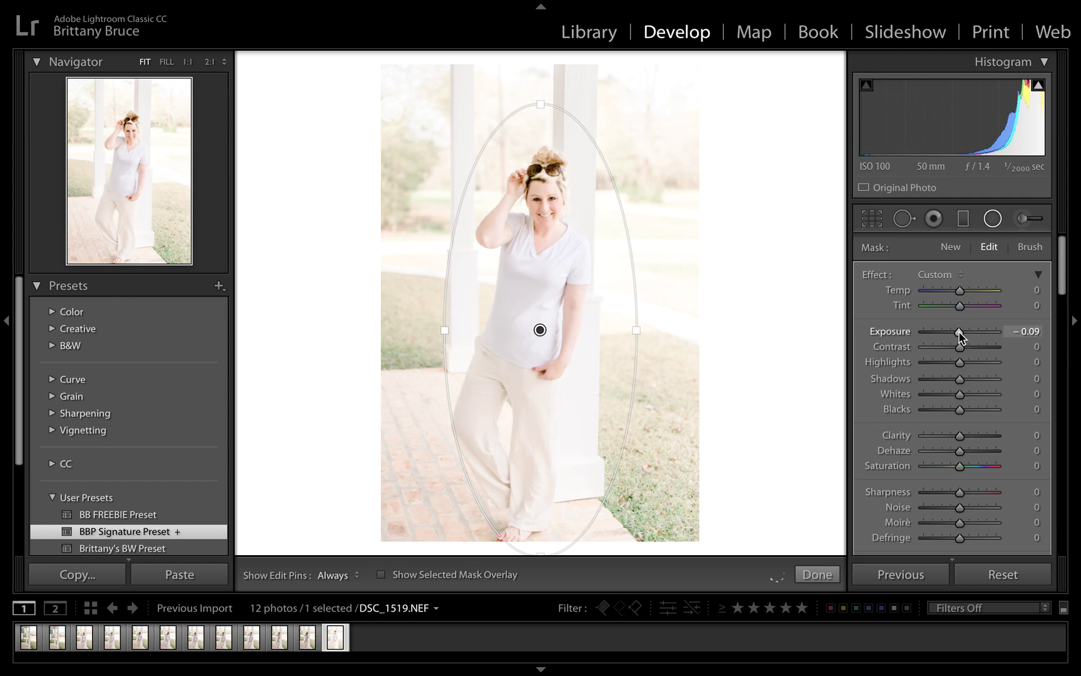
Step: Shrink the radial filter to a narrow ellipse around the woman's head and centre it on her face
drag(542, 110, 551, 269)
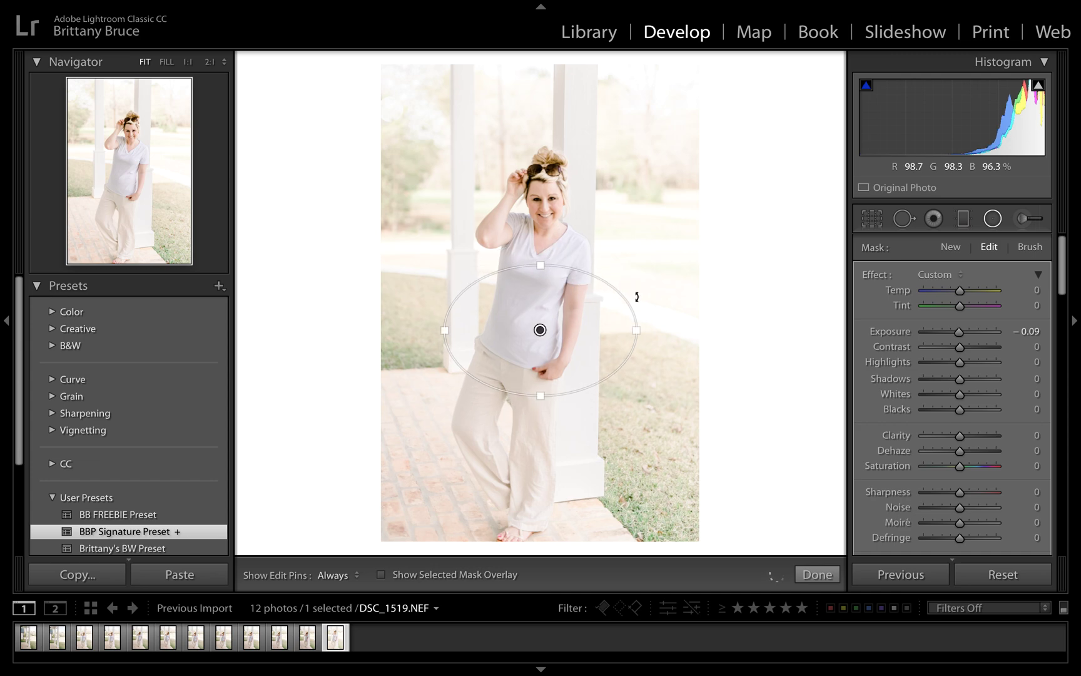
drag(639, 329, 589, 189)
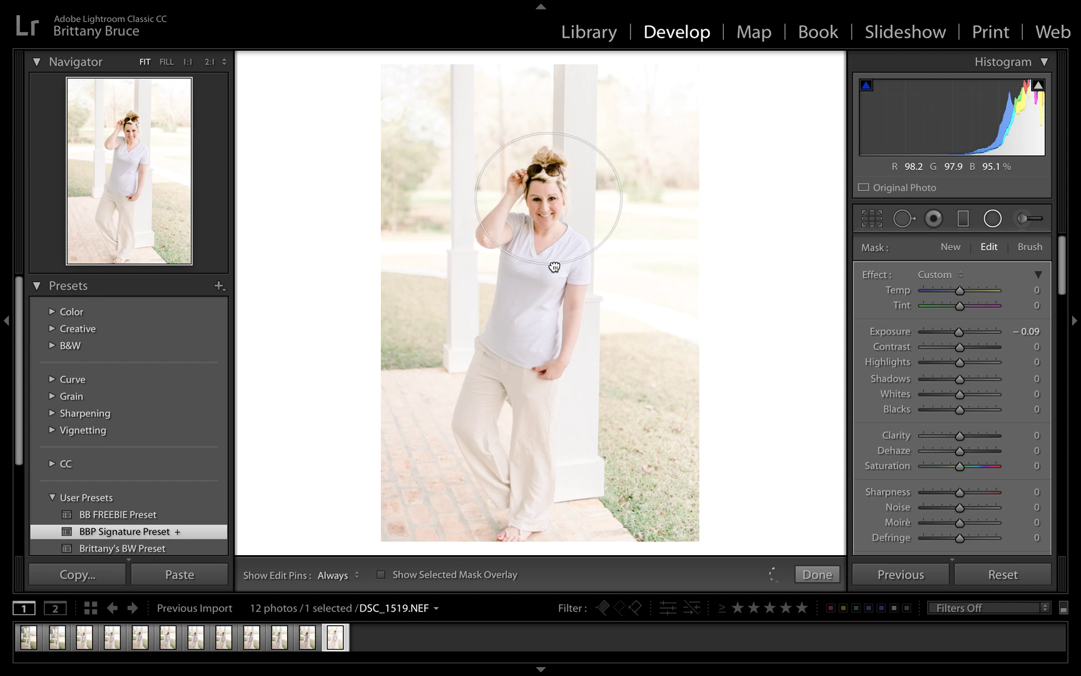
drag(614, 203, 584, 199)
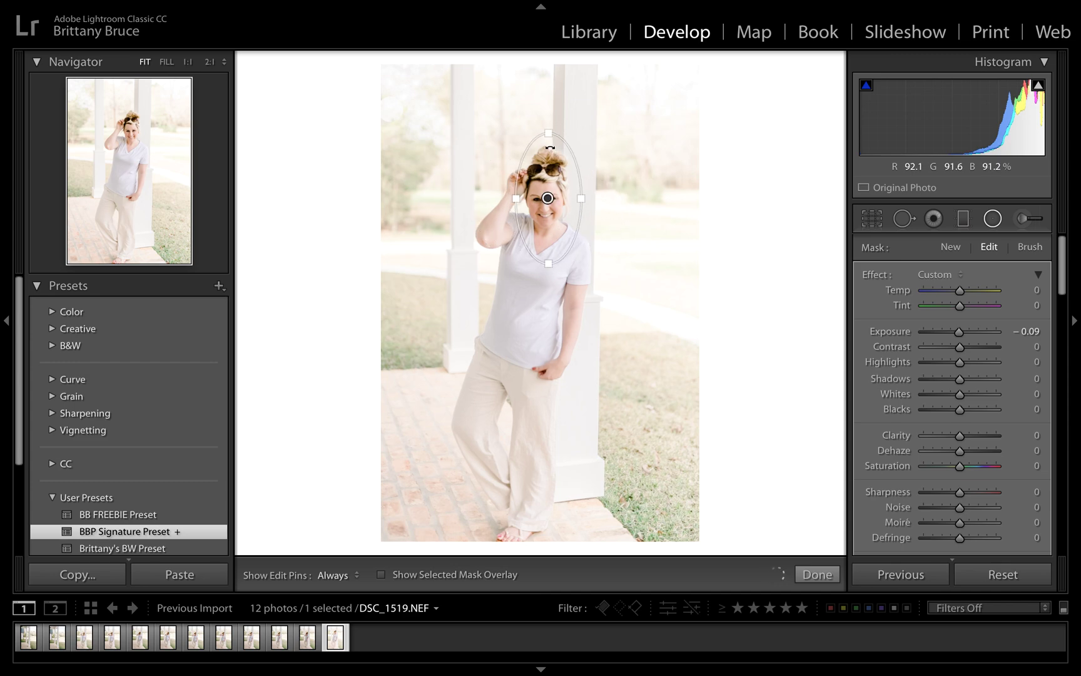
drag(548, 127, 548, 144)
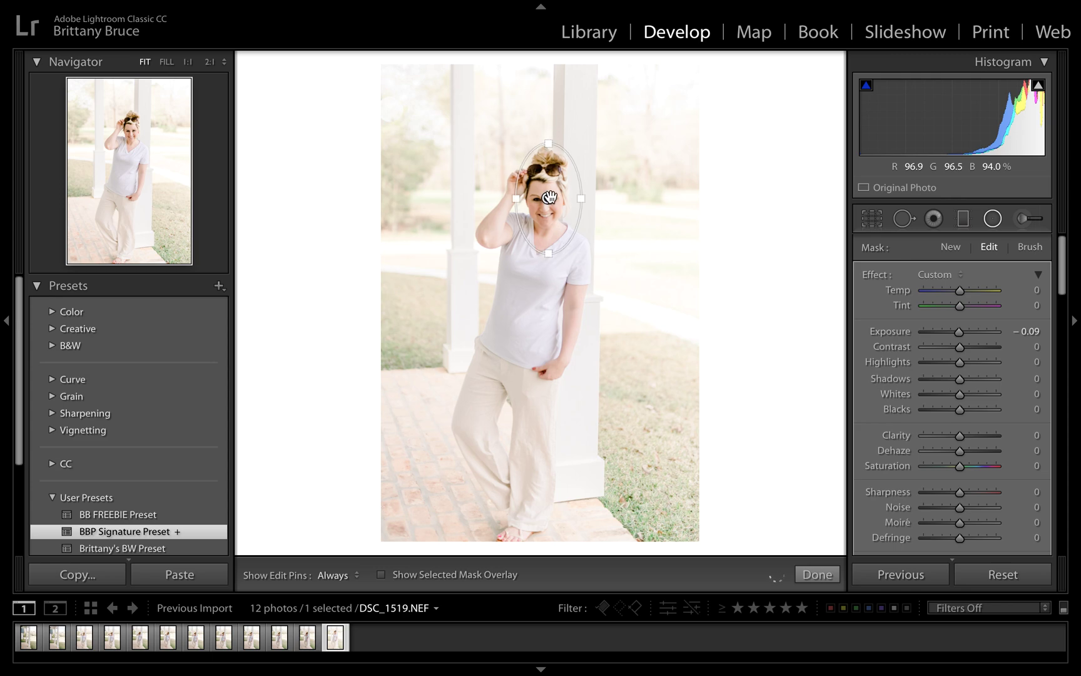
drag(548, 198, 547, 196)
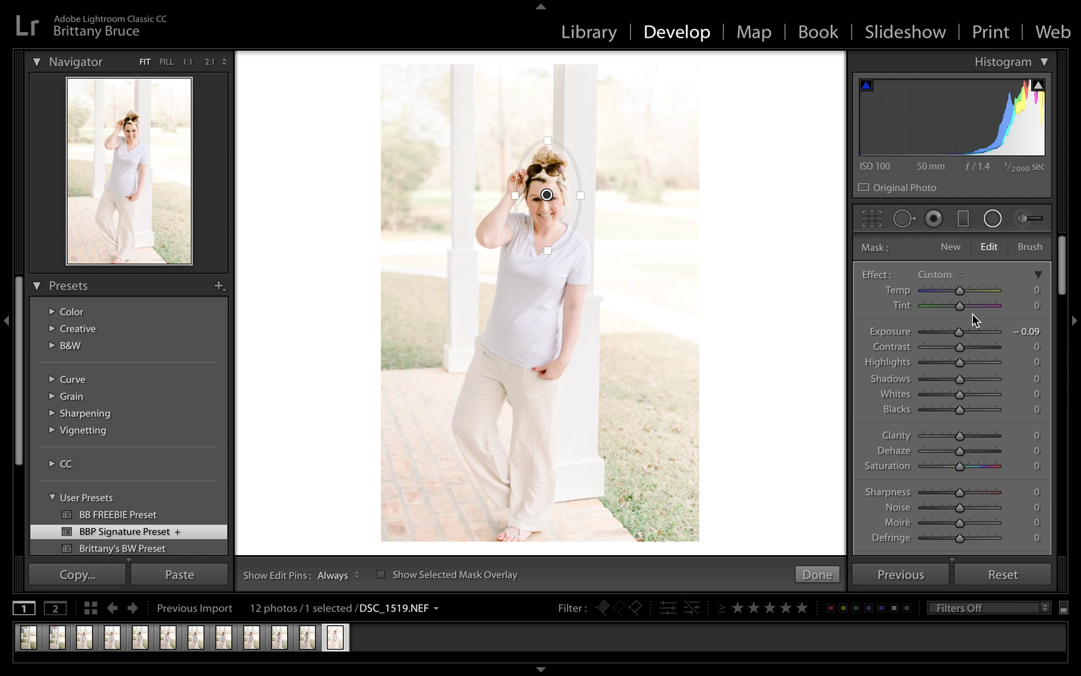
Step: Switch the radial filter back to affecting the area outside the ellipse and set its exposure to 0.82
scroll(955, 354, down, 2)
scroll(955, 354, up, 2)
scroll(956, 357, down, 5)
click(905, 410)
scroll(909, 400, up, 6)
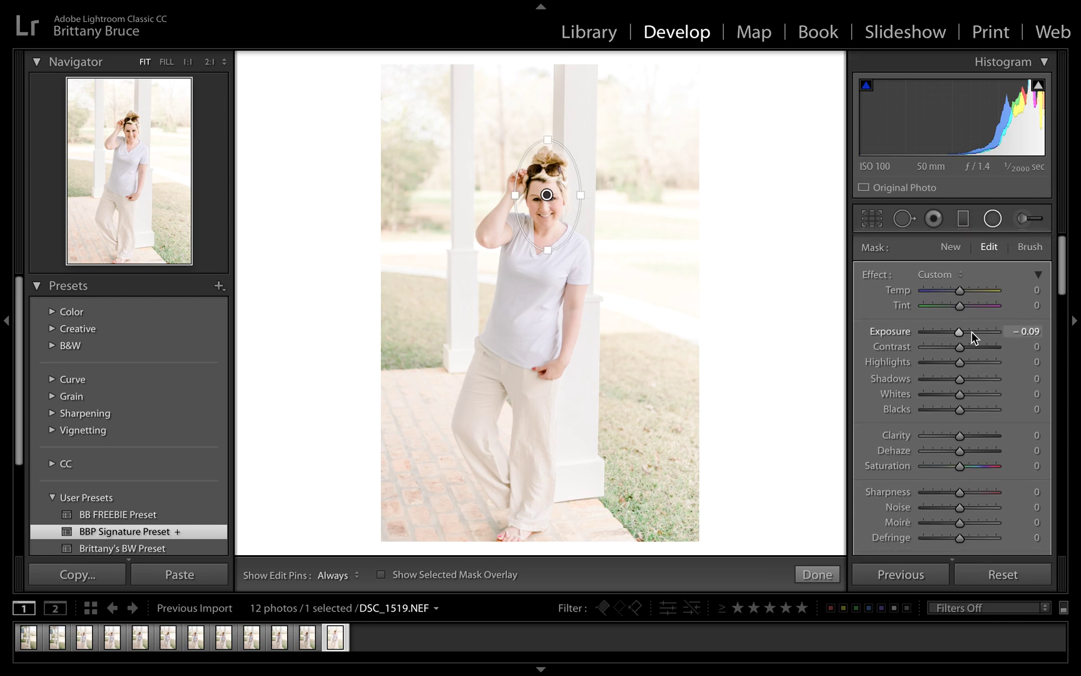
drag(960, 337, 968, 338)
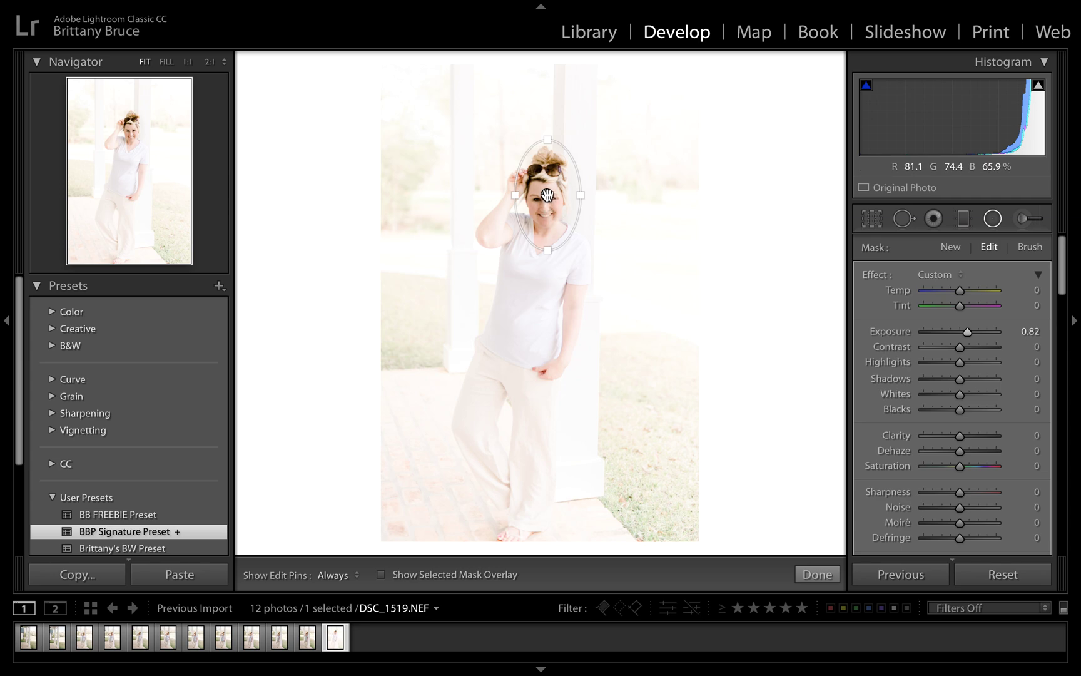
Step: Place the radial filter as a circle over the woman's torso and lower its exposure to 0.02
drag(547, 195, 576, 325)
click(1030, 330)
key(Down)
key(Down)
key(Down)
key(Down)
key(Down)
key(Down)
key(Down)
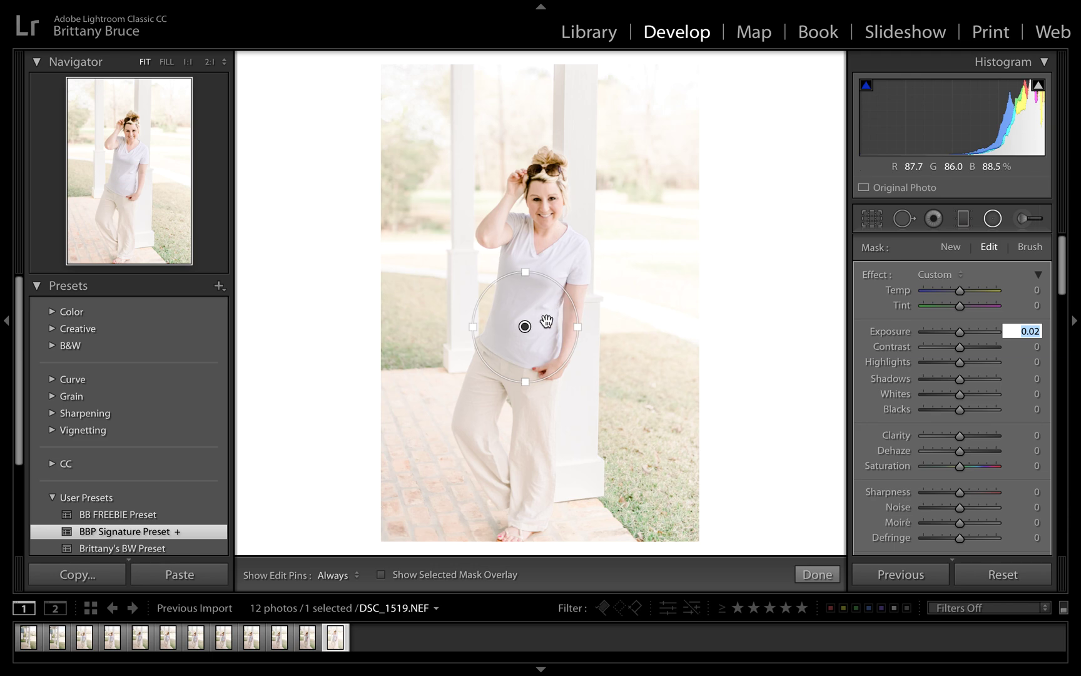
Step: Try an exposure of 0.92 on the radial filter over the torso and delete the filter
click(527, 325)
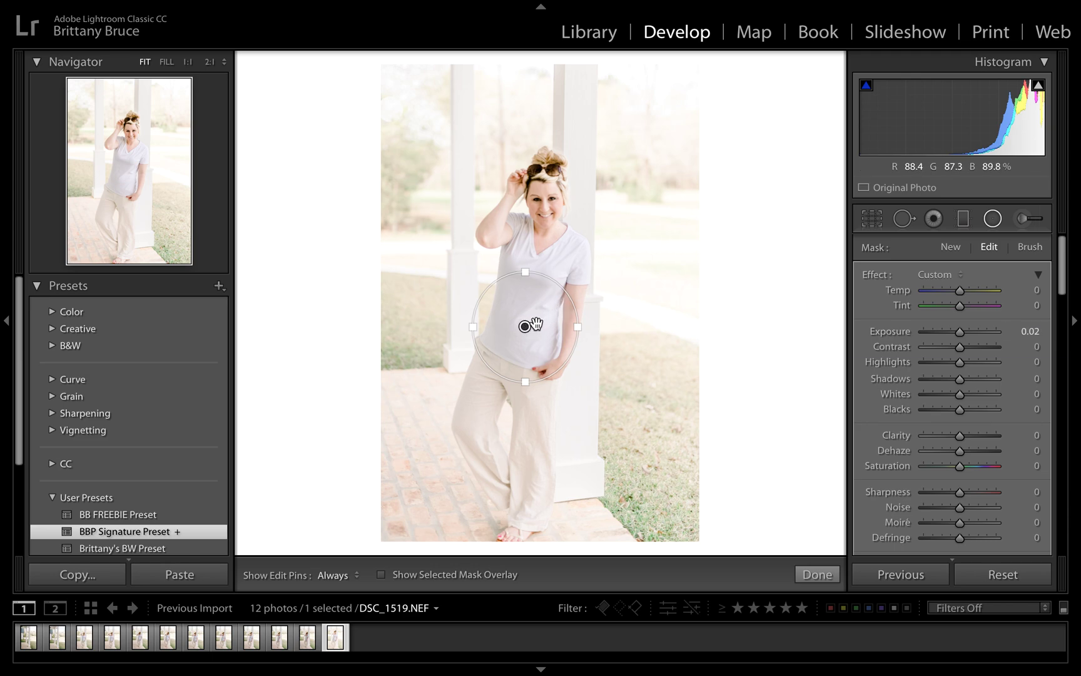
drag(525, 328, 526, 328)
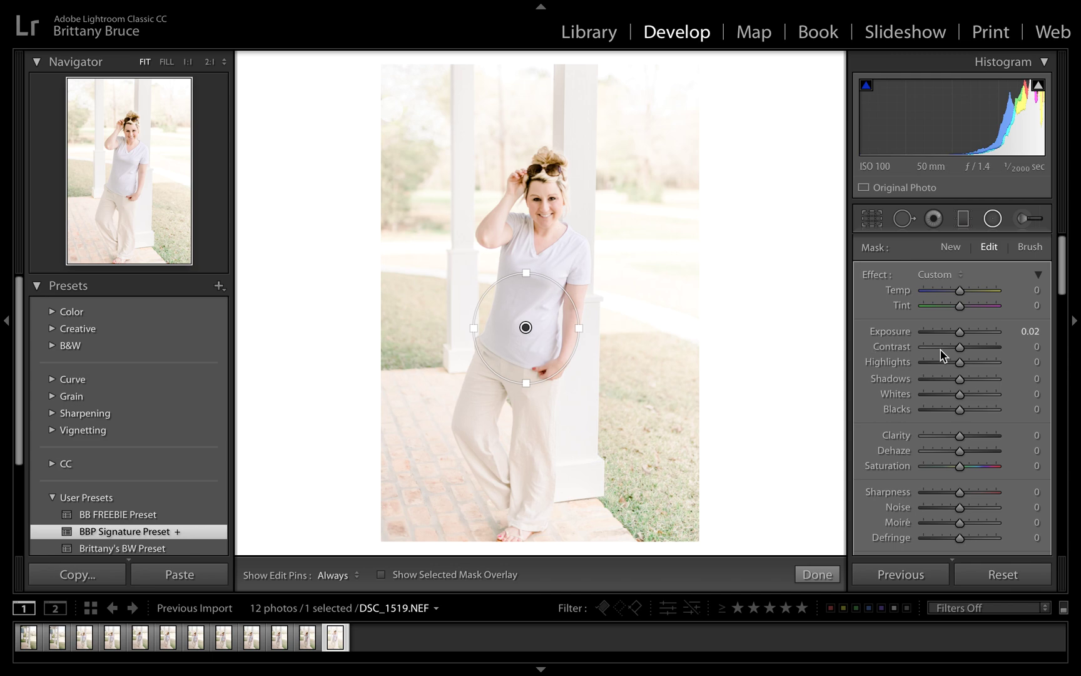
drag(1032, 332, 1009, 332)
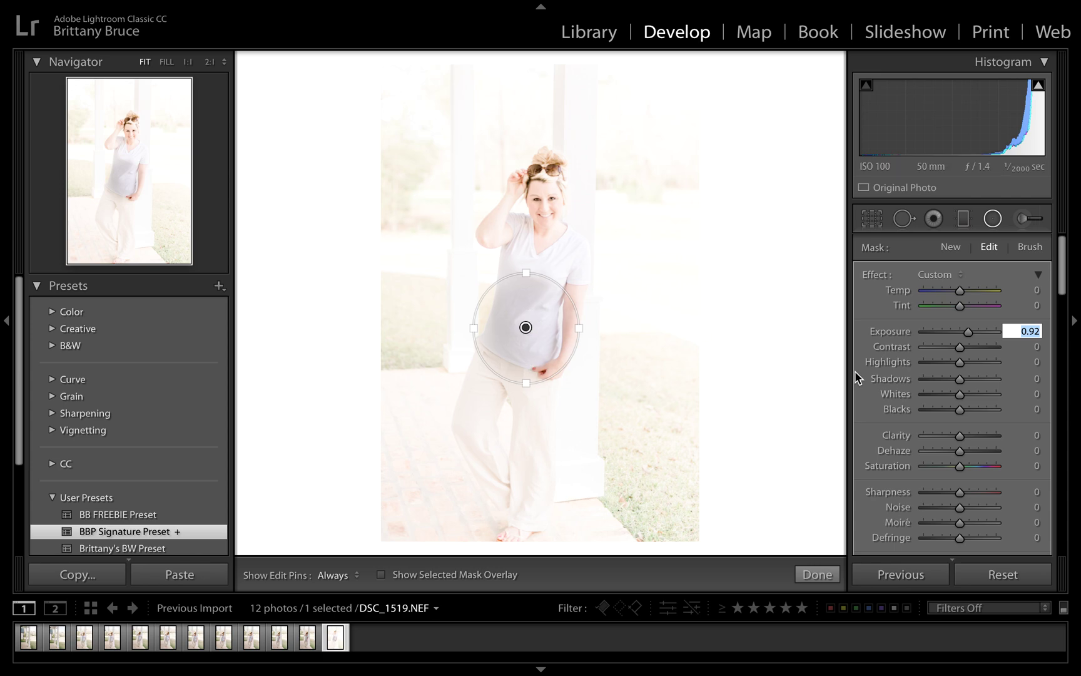
click(526, 327)
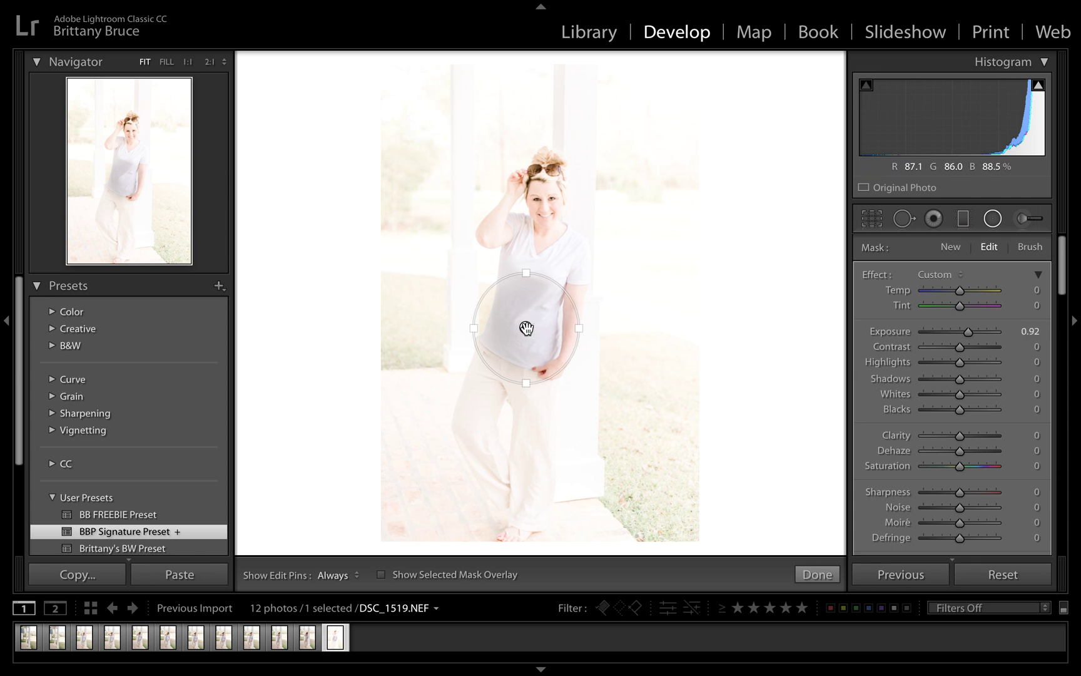
key(Delete)
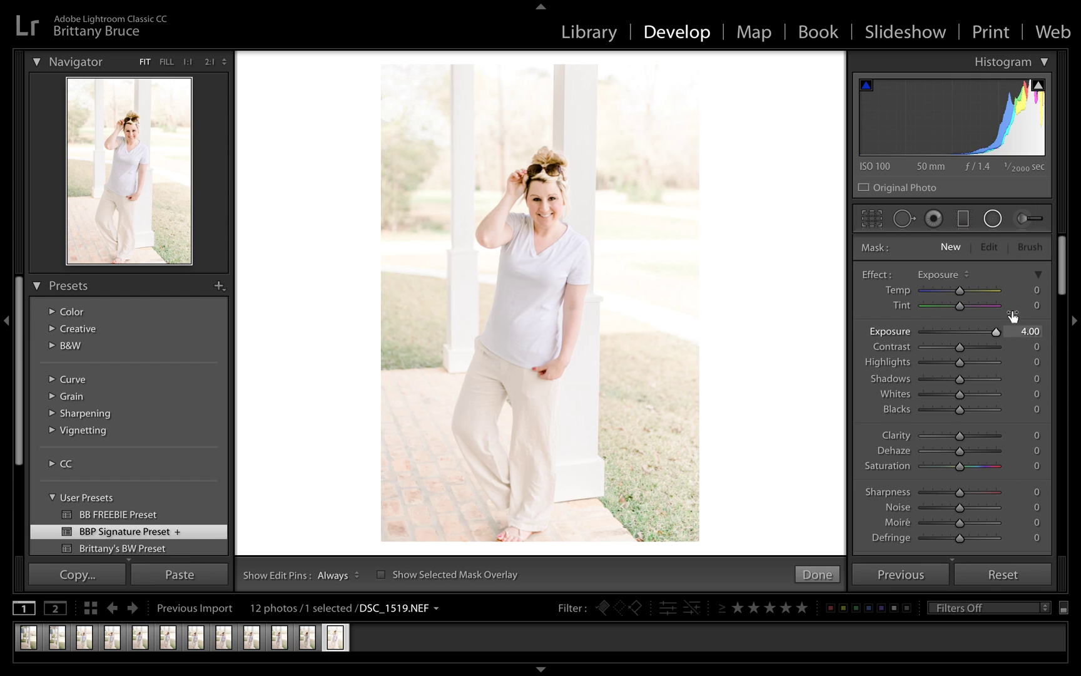
Step: Paint a short Adjustment Brush stroke over the woman's face at exposure 4.00 and delete it
click(1022, 219)
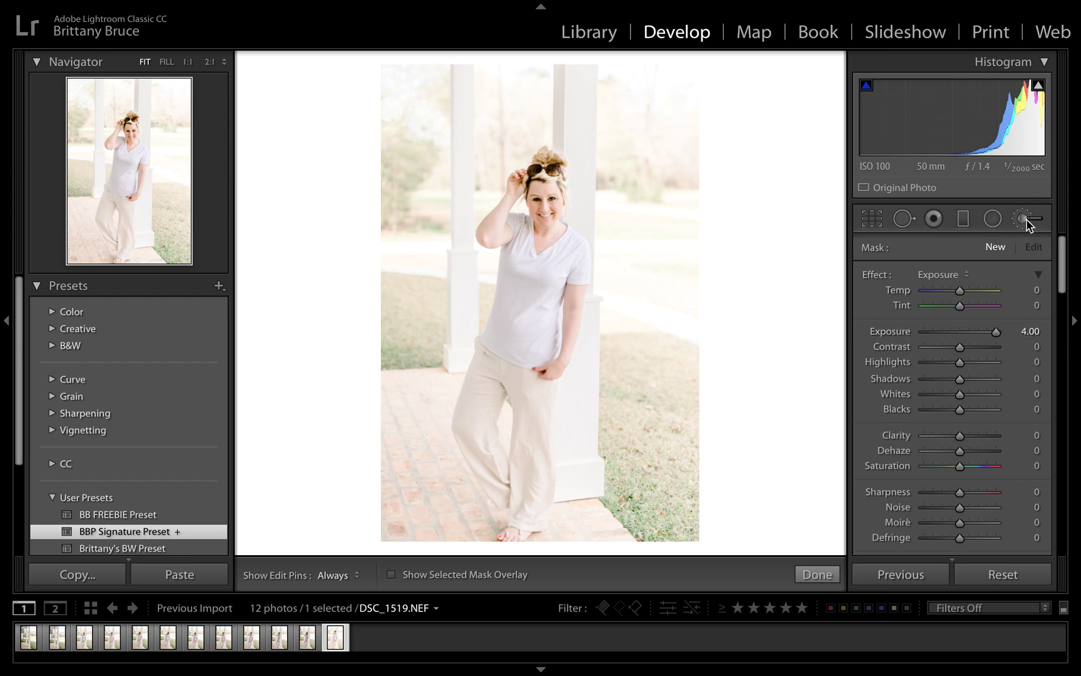
click(1023, 220)
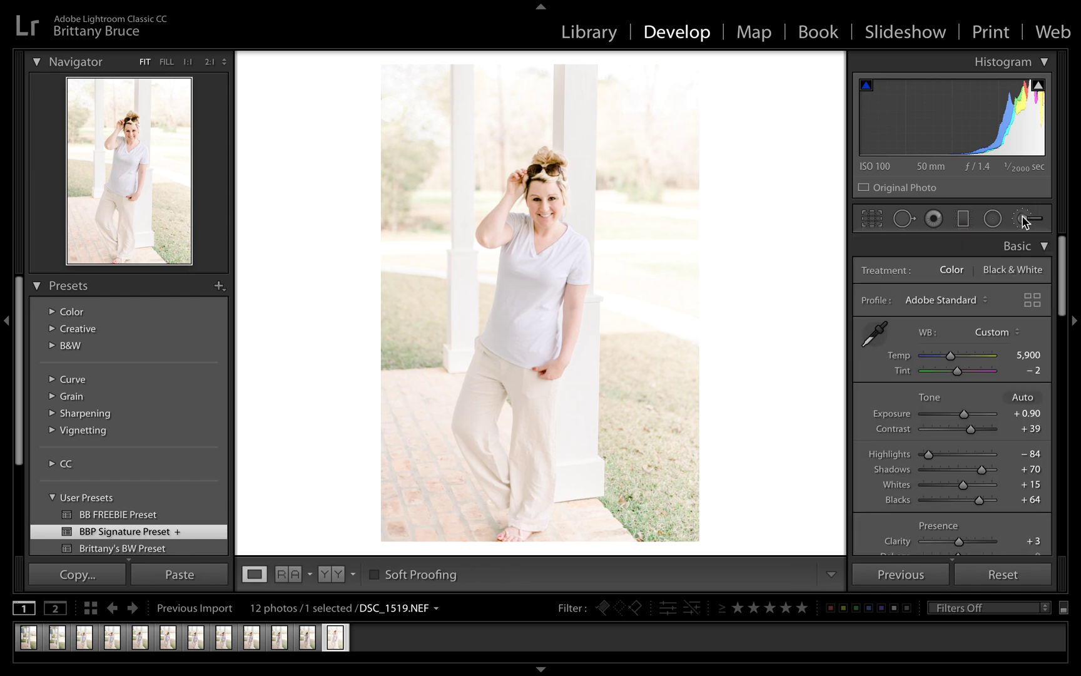
click(1024, 221)
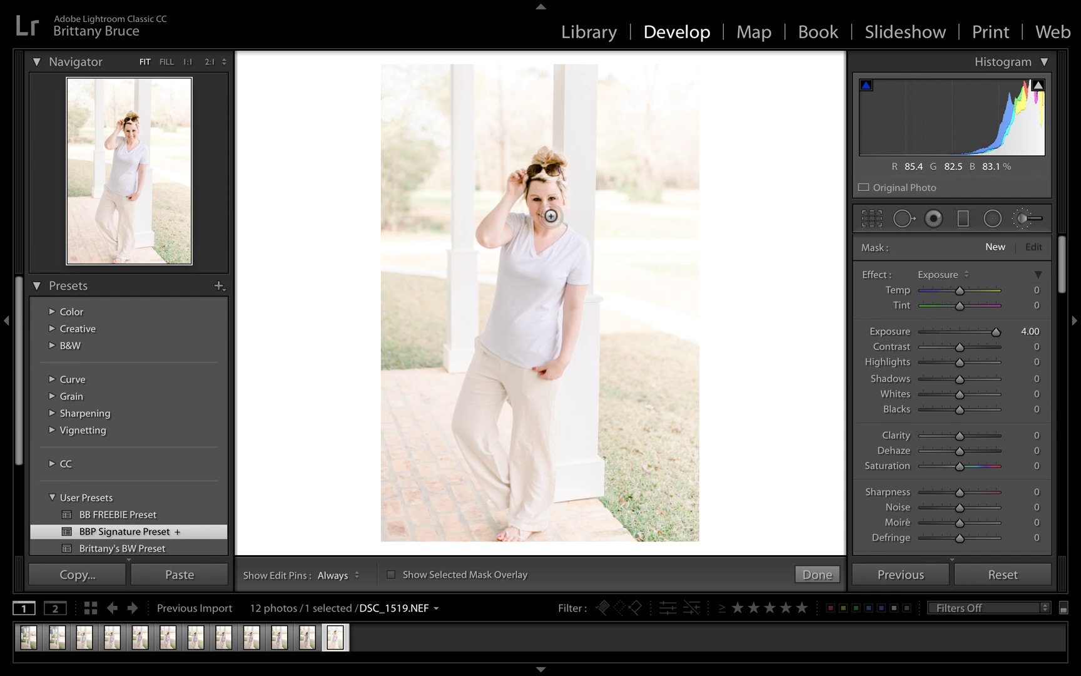
key(h)
mouse_move(543, 198)
mouse_down()
mouse_move(542, 206)
mouse_move(552, 195)
mouse_move(555, 234)
mouse_move(552, 222)
mouse_up()
key(h)
key(Delete)
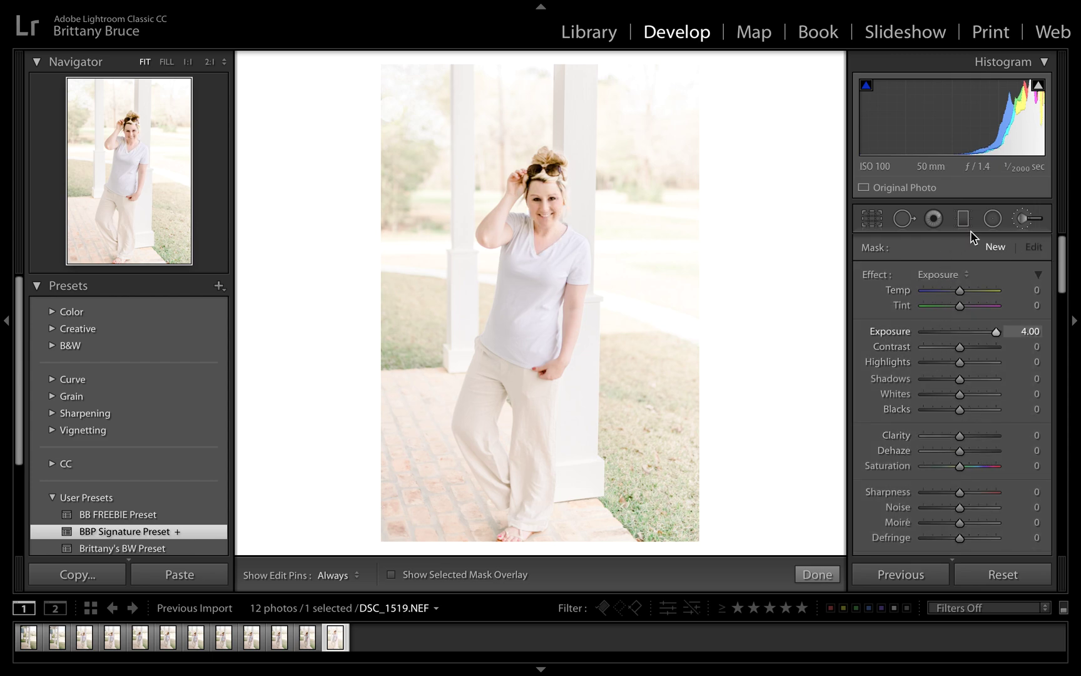
Step: Look through the Adjustment Brush's effect presets and close the brush without choosing one
click(944, 275)
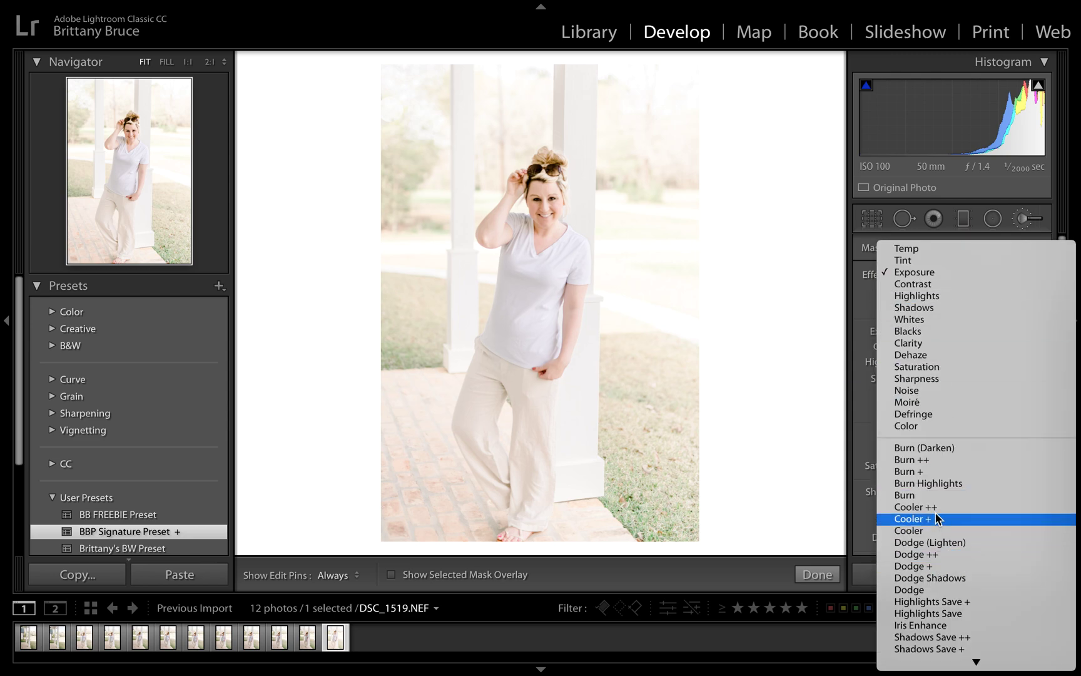
click(1028, 223)
click(1029, 222)
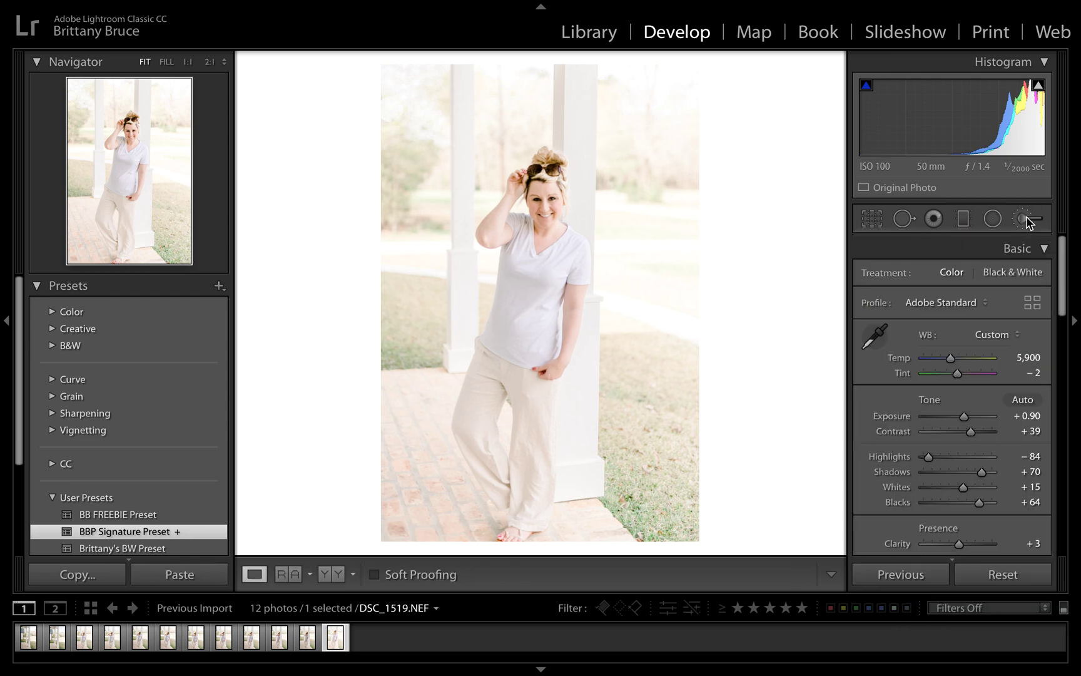
Step: Paint down the background beside the porch column with an enlarged Adjustment Brush and set its exposure to 0.38
click(1019, 219)
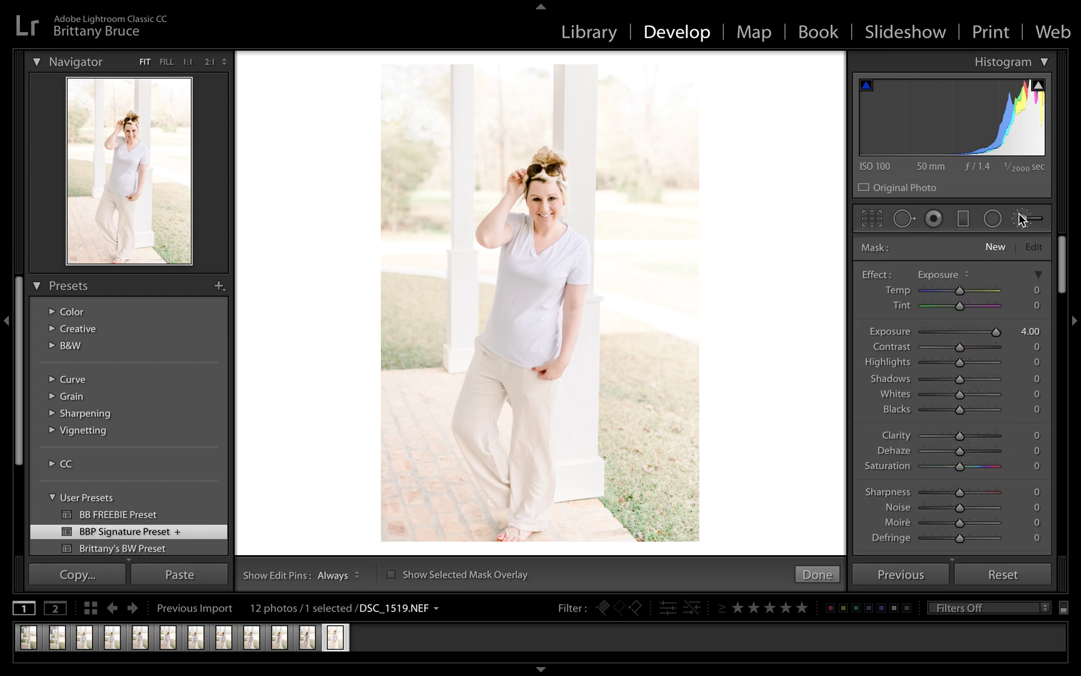
scroll(601, 198, up, 5)
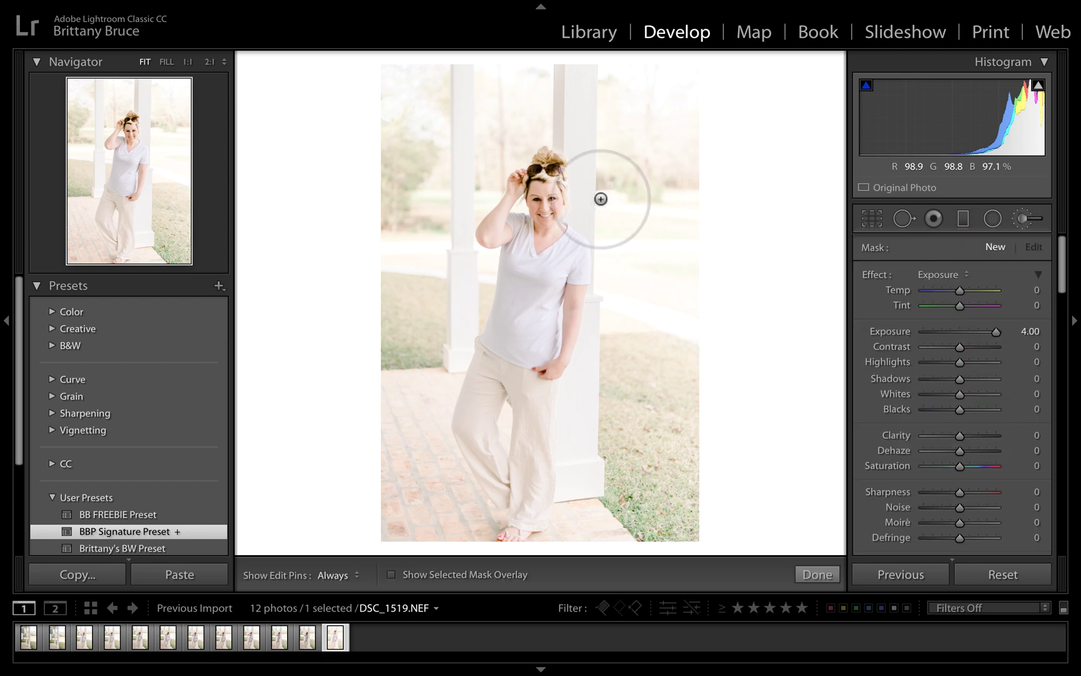
mouse_move(643, 154)
mouse_down()
mouse_move(635, 114)
mouse_move(662, 256)
mouse_move(659, 417)
mouse_move(646, 313)
mouse_move(656, 482)
mouse_move(680, 465)
mouse_up()
click(971, 332)
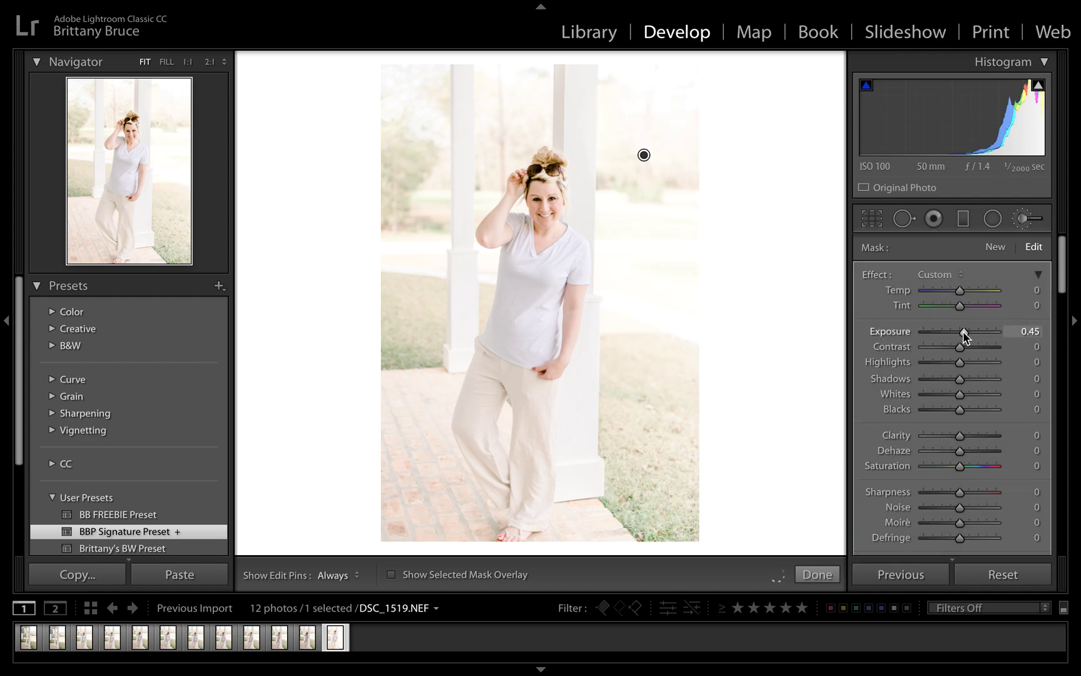
drag(971, 332, 963, 335)
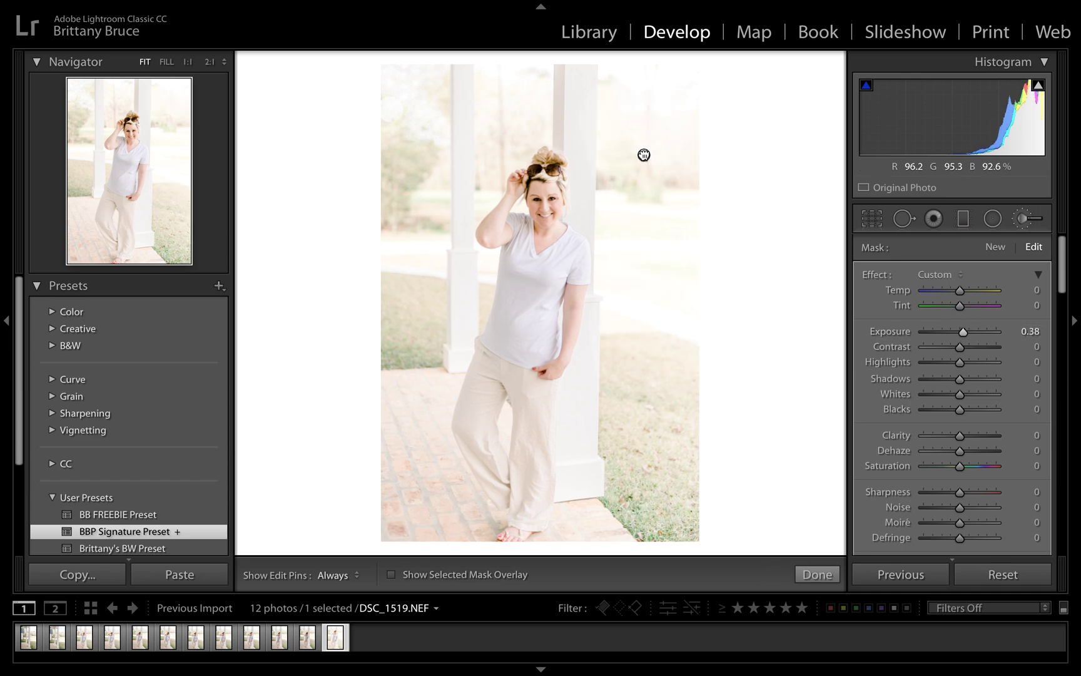
Step: Delete the brush adjustment from the background and close the Adjustment Brush
click(644, 154)
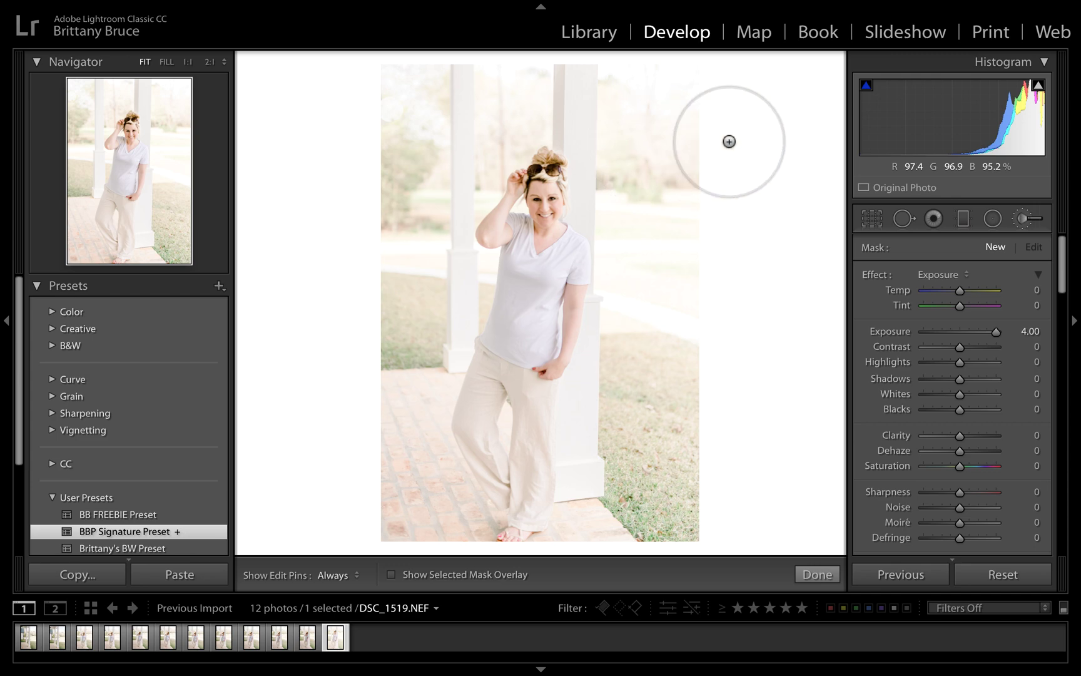
click(1026, 219)
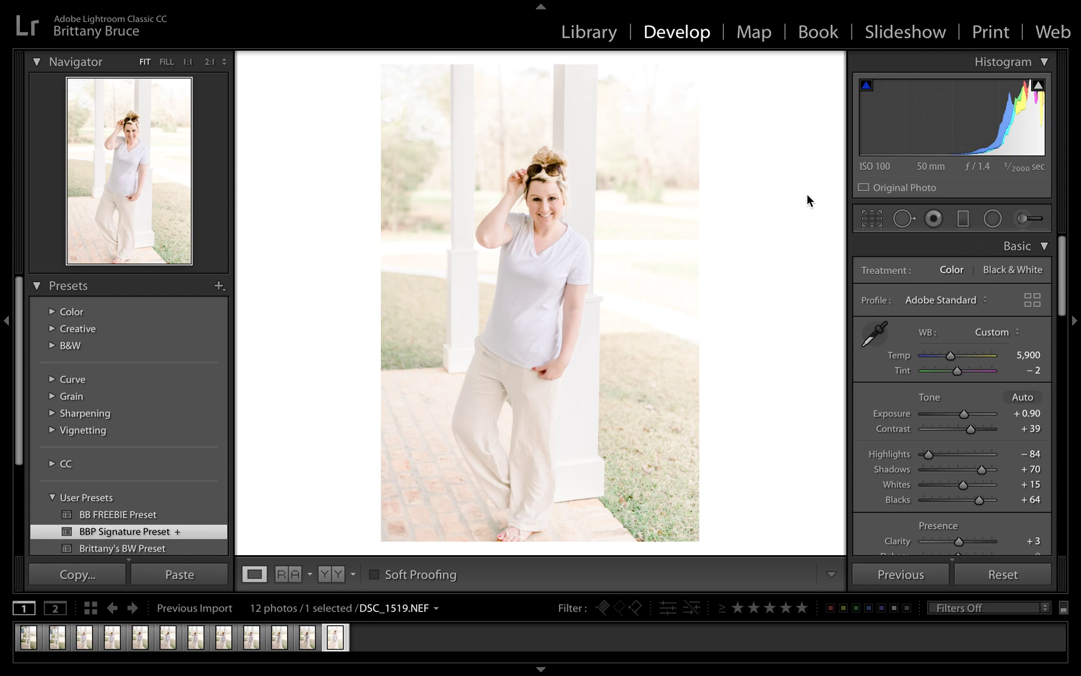
mouse_move(694, 5)
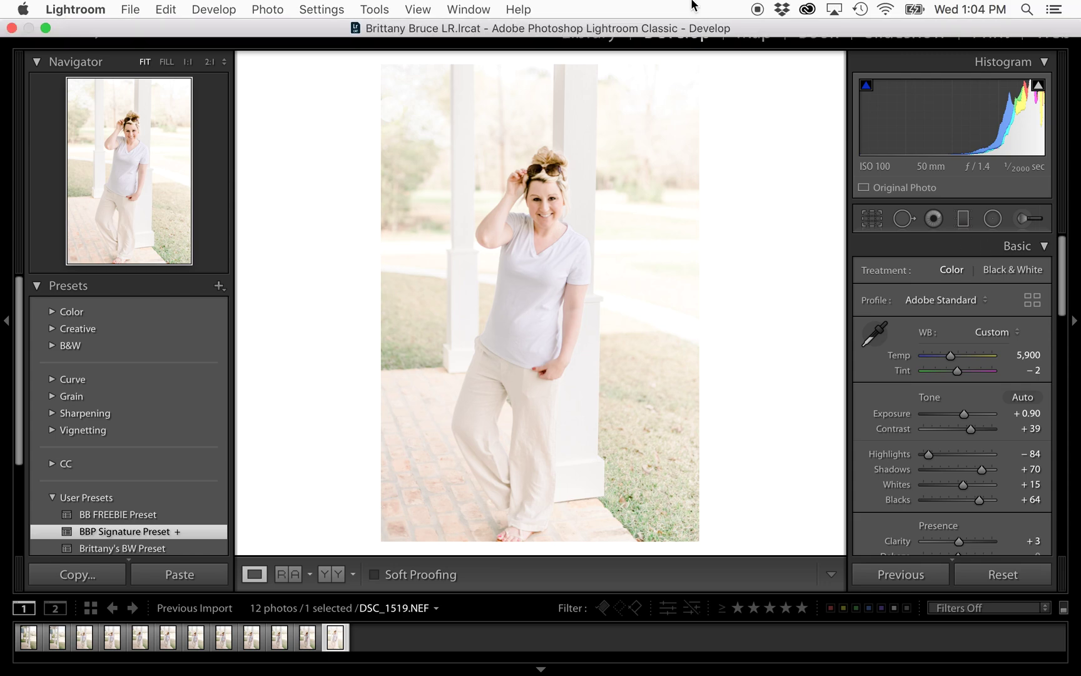